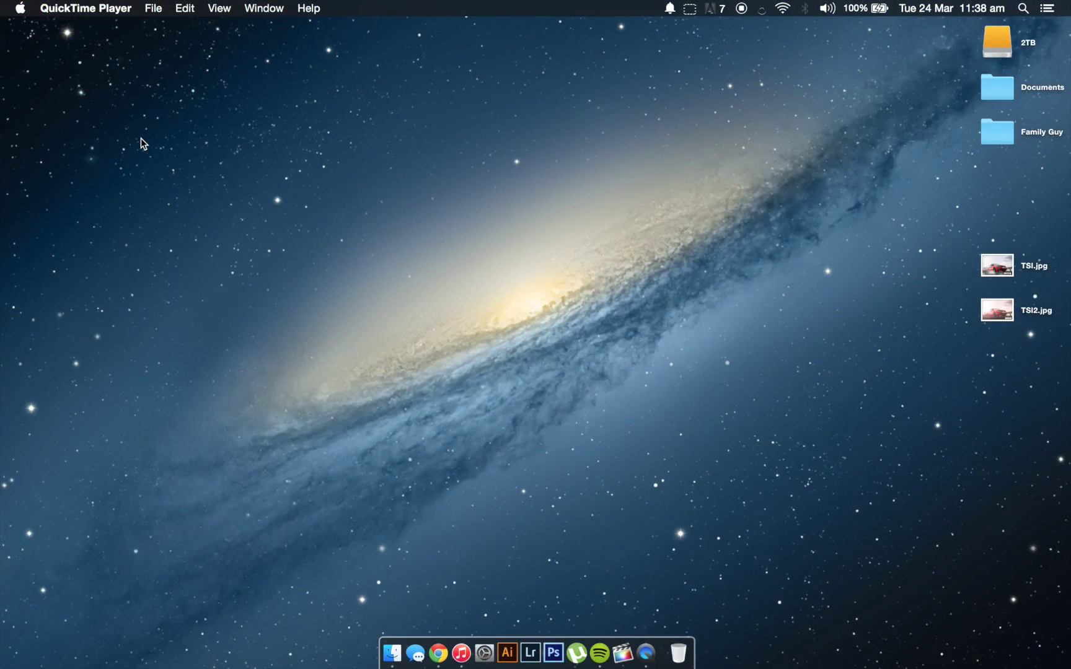
Step: Select the TSI.jpg photo among the desktop icons
{"action": "left_click", "coordinate": [995, 269]}
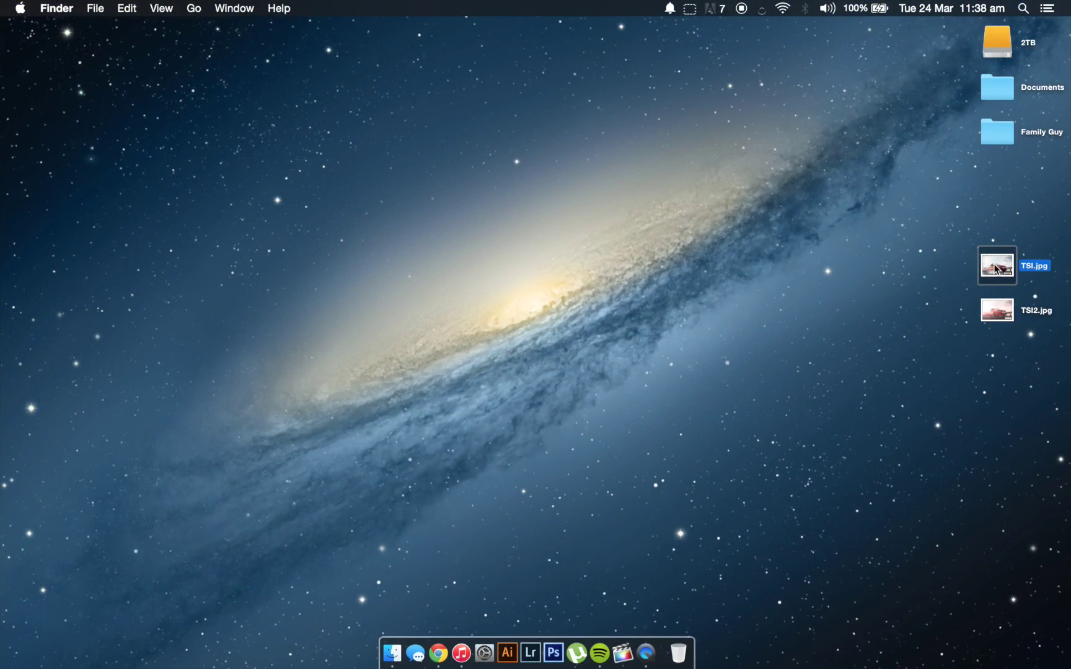
{"action": "key", "text": "space"}
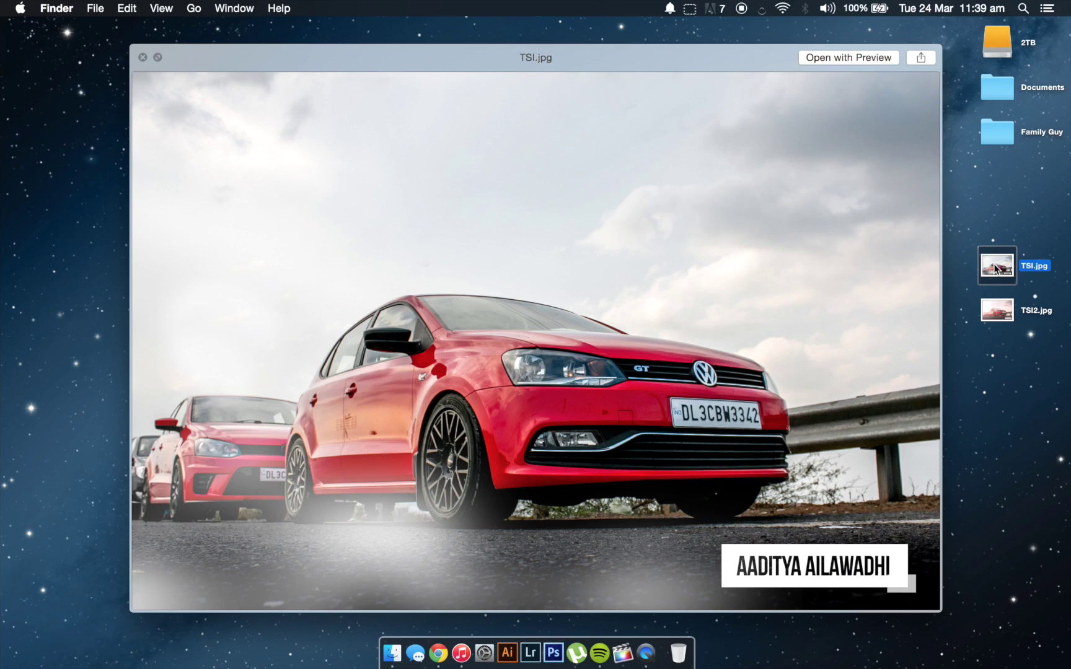
{"action": "key", "text": "Down"}
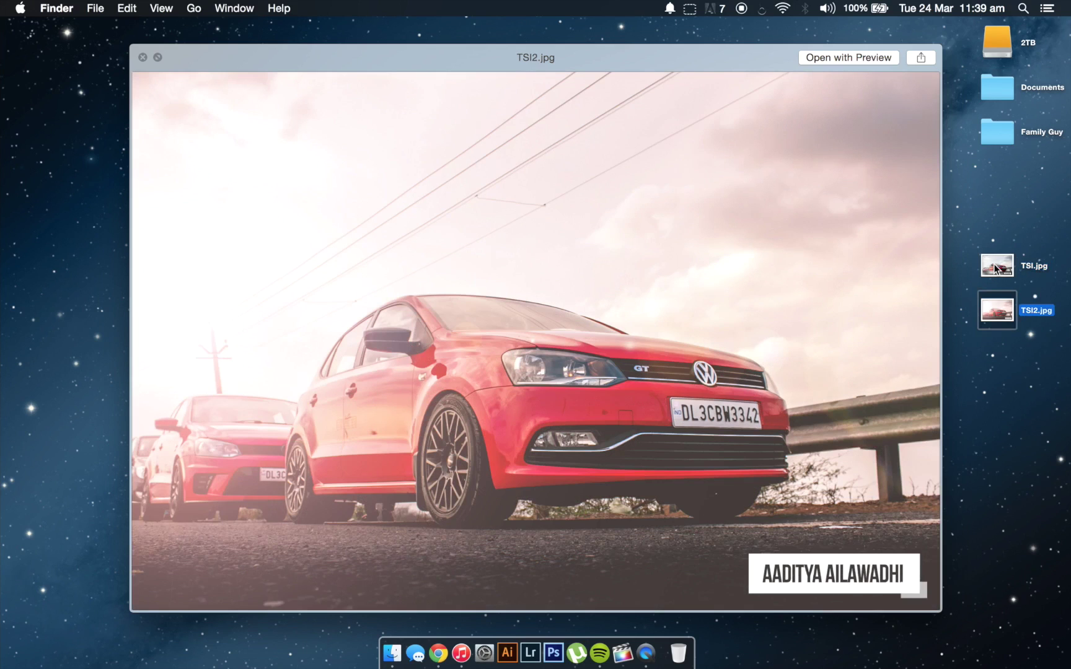
{"action": "key", "text": "Up"}
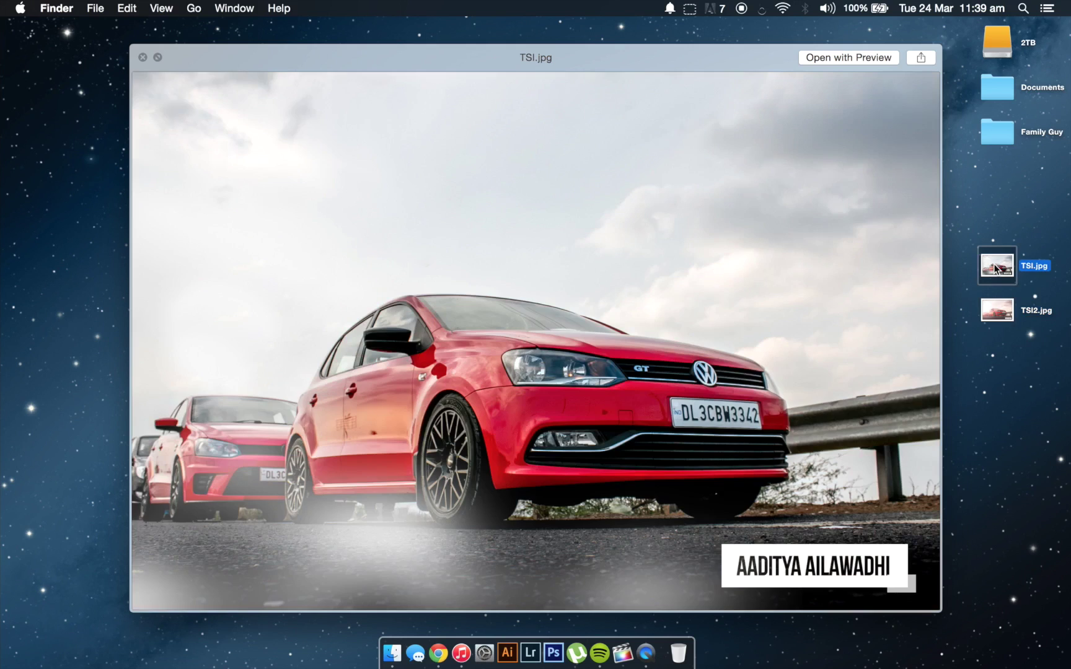
{"action": "key", "text": "Down"}
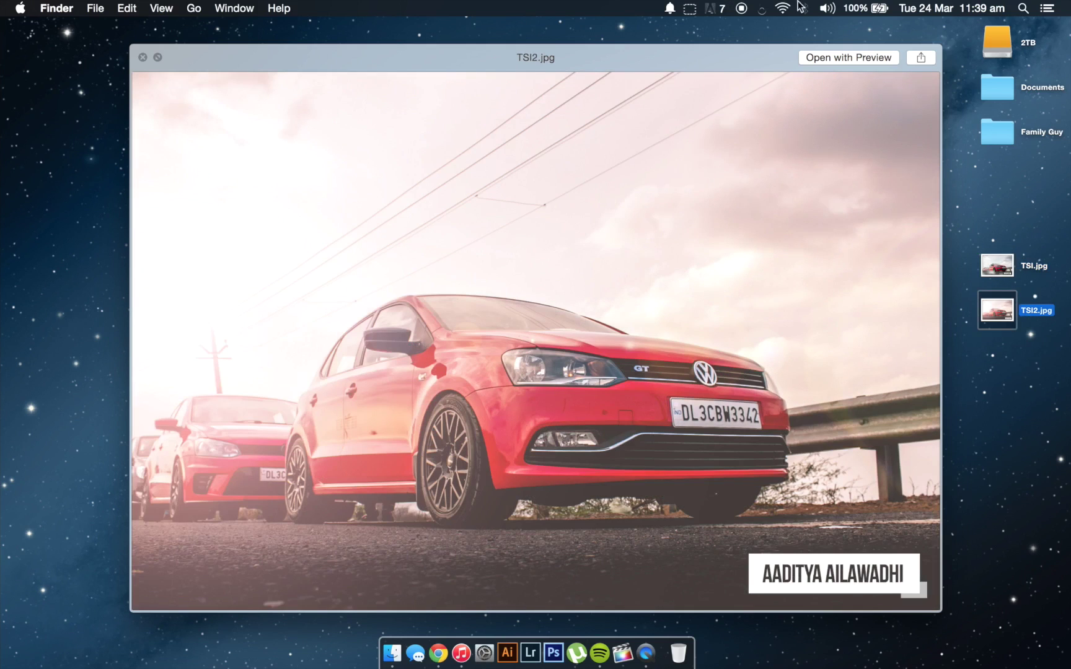
{"action": "key", "text": "Up"}
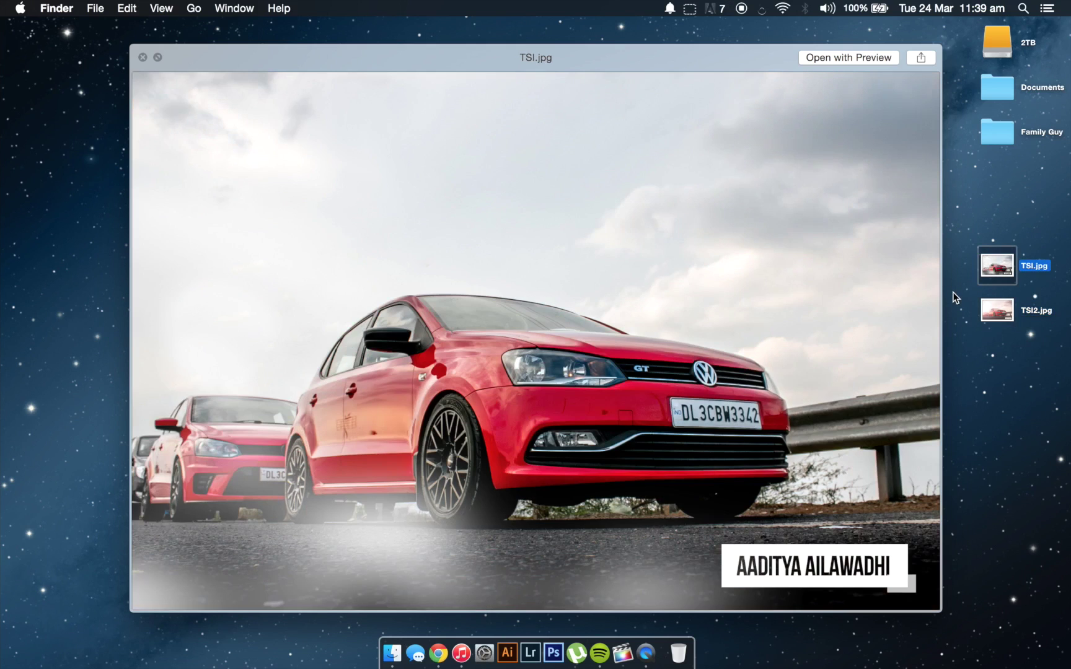
{"action": "key", "text": "Down"}
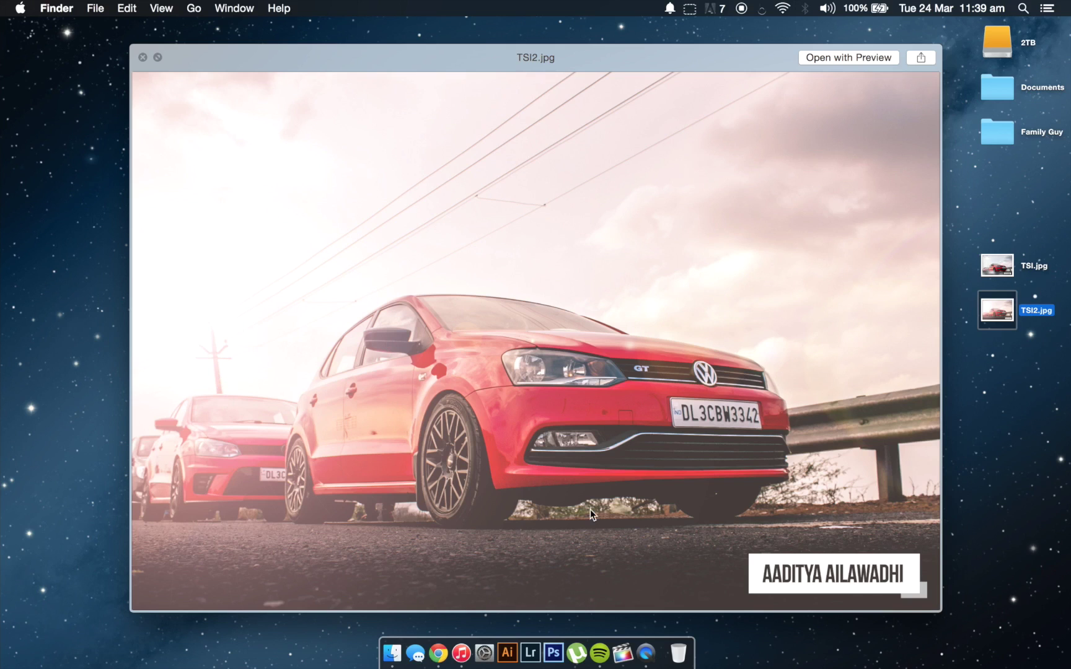
{"action": "key", "text": "Up"}
{"action": "key", "text": "Down"}
{"action": "key", "text": "space"}
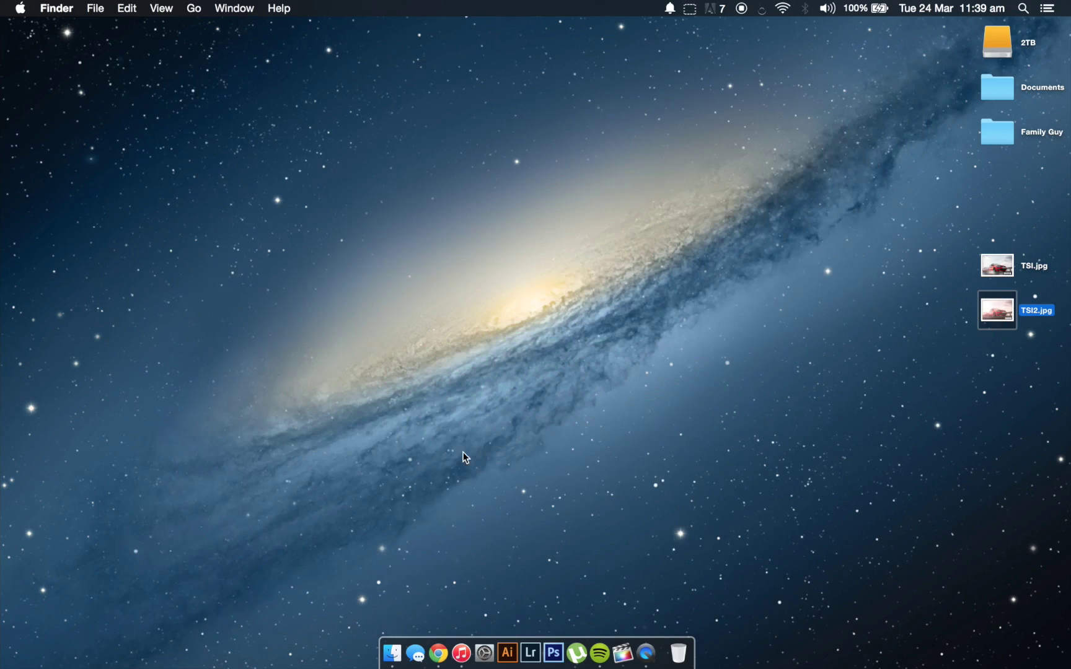
Step: Open 2TB > Photoshoots > Finals > Laura > Laura no logo in Finder
{"action": "double_click", "coordinate": [998, 42]}
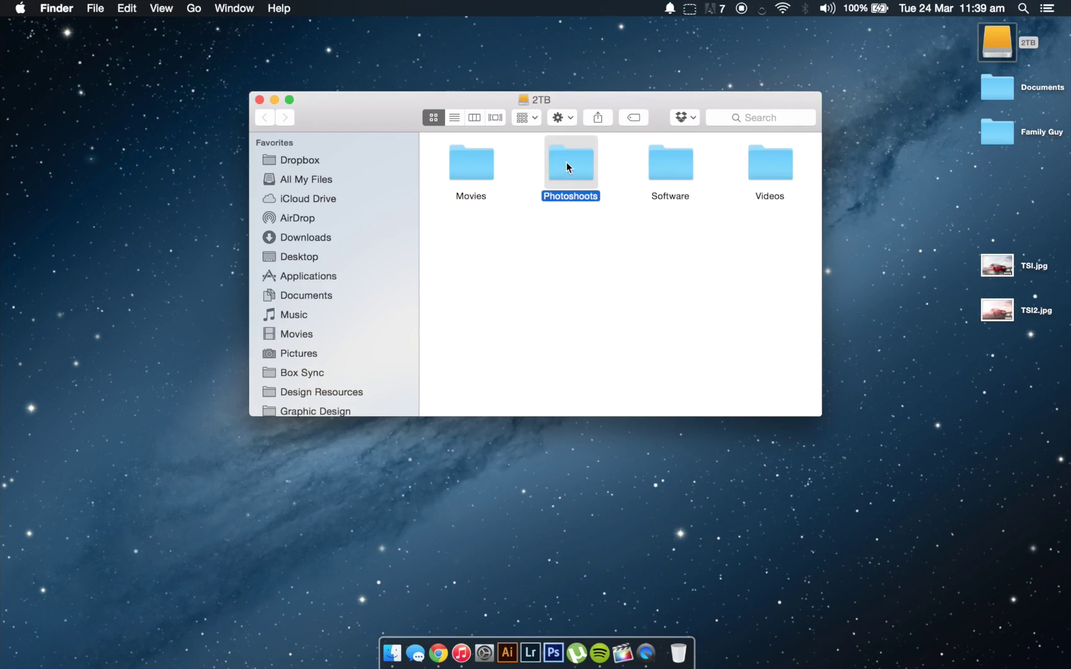
{"action": "double_click", "coordinate": [566, 162]}
{"action": "double_click", "coordinate": [458, 167]}
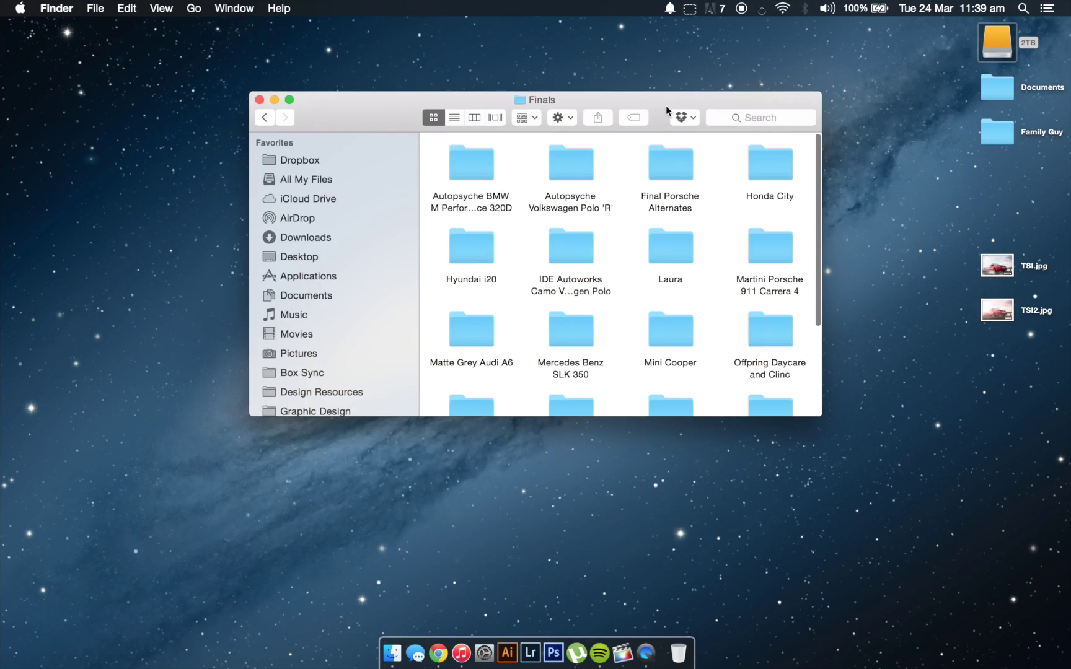
{"action": "left_click_drag", "start_coordinate": [666, 105], "coordinate": [629, 5]}
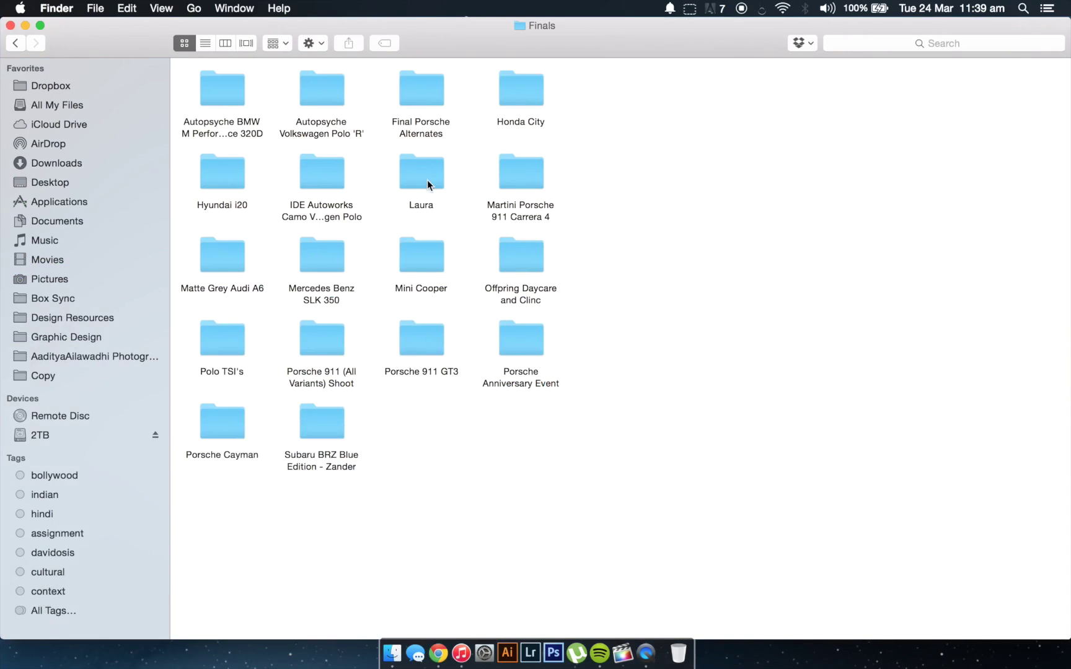
{"action": "double_click", "coordinate": [430, 184]}
{"action": "double_click", "coordinate": [210, 98]}
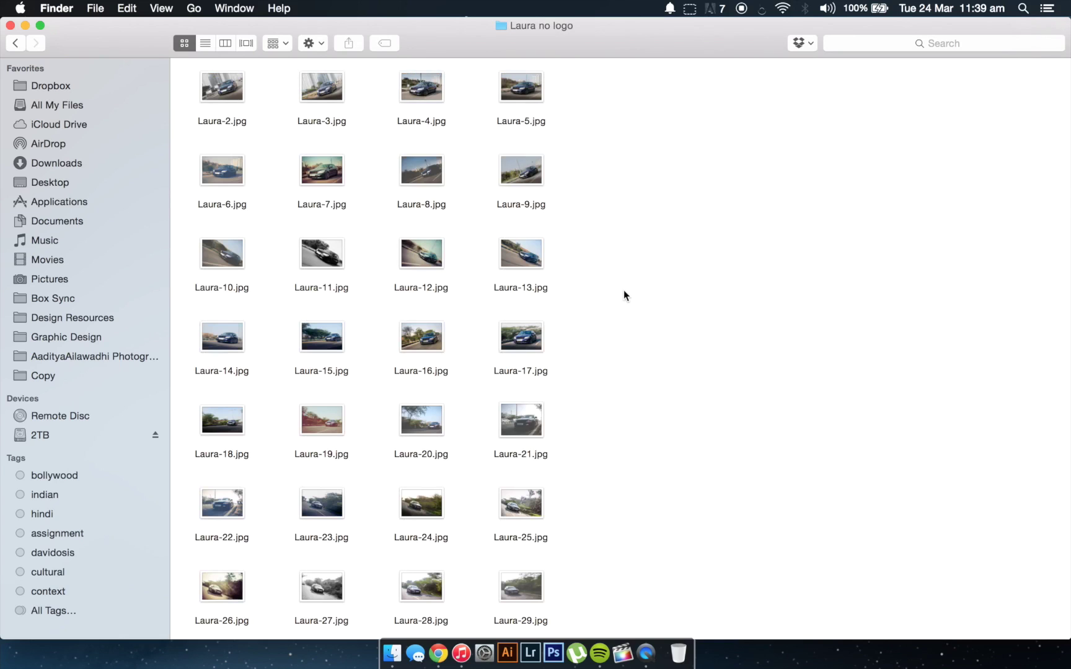
Step: Enlarge the folder's icons to 512×512 with tighter spacing, then clean up by kind
{"action": "key", "text": "super+j"}
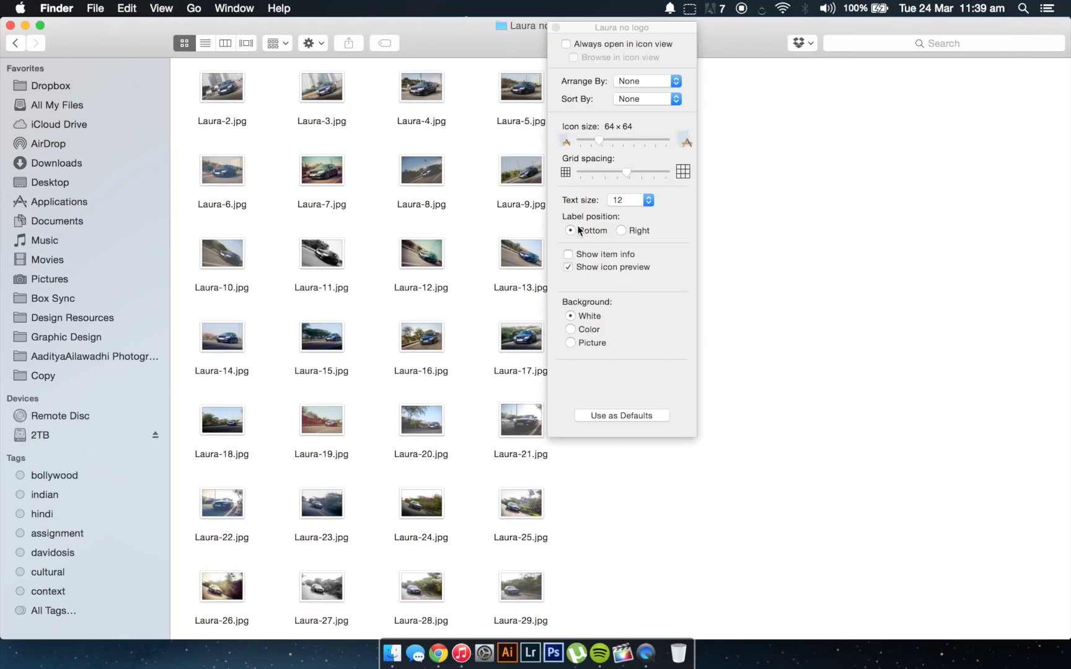
{"action": "left_click_drag", "start_coordinate": [626, 173], "coordinate": [555, 176]}
{"action": "left_click_drag", "start_coordinate": [598, 140], "coordinate": [679, 138]}
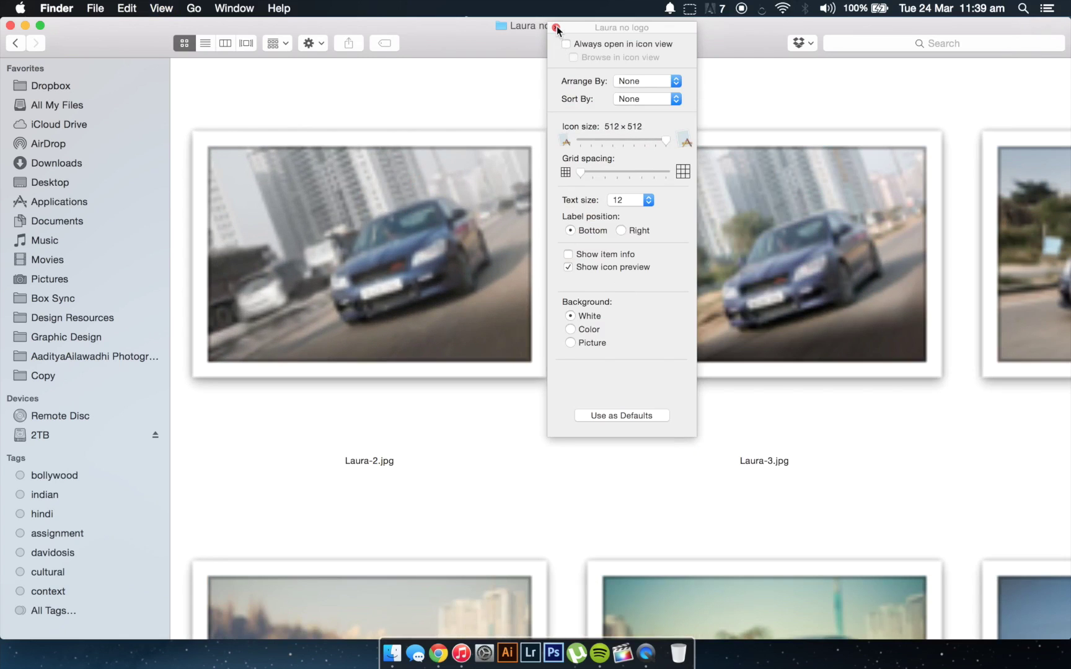
{"action": "left_click", "coordinate": [556, 27]}
{"action": "right_click", "coordinate": [586, 438]}
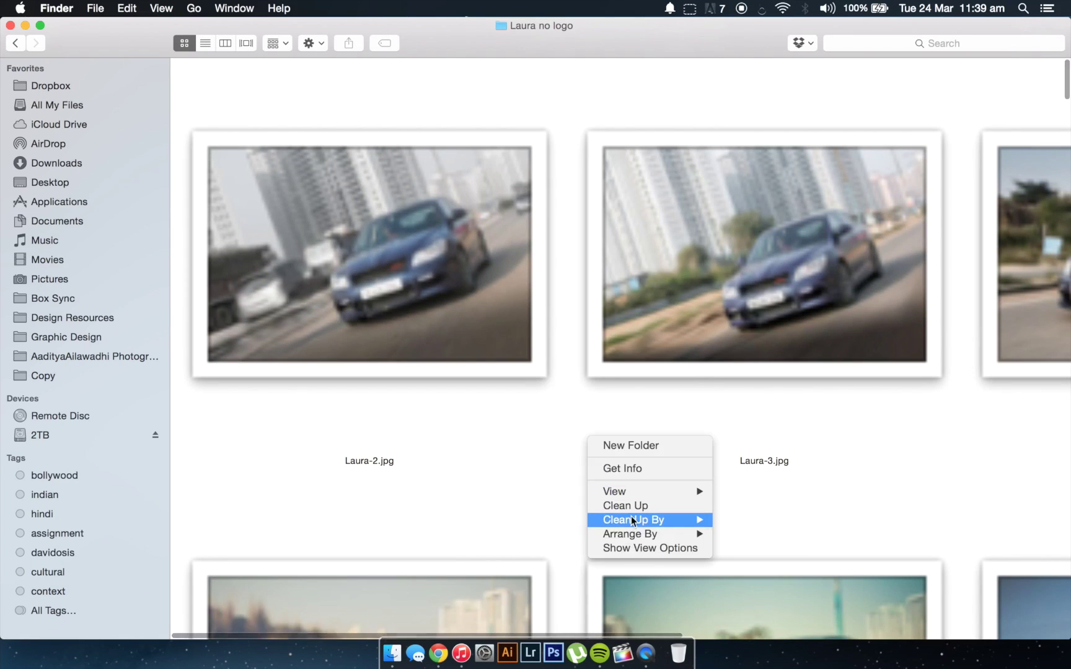
{"action": "mouse_move", "coordinate": [635, 520]}
{"action": "left_click", "coordinate": [746, 533]}
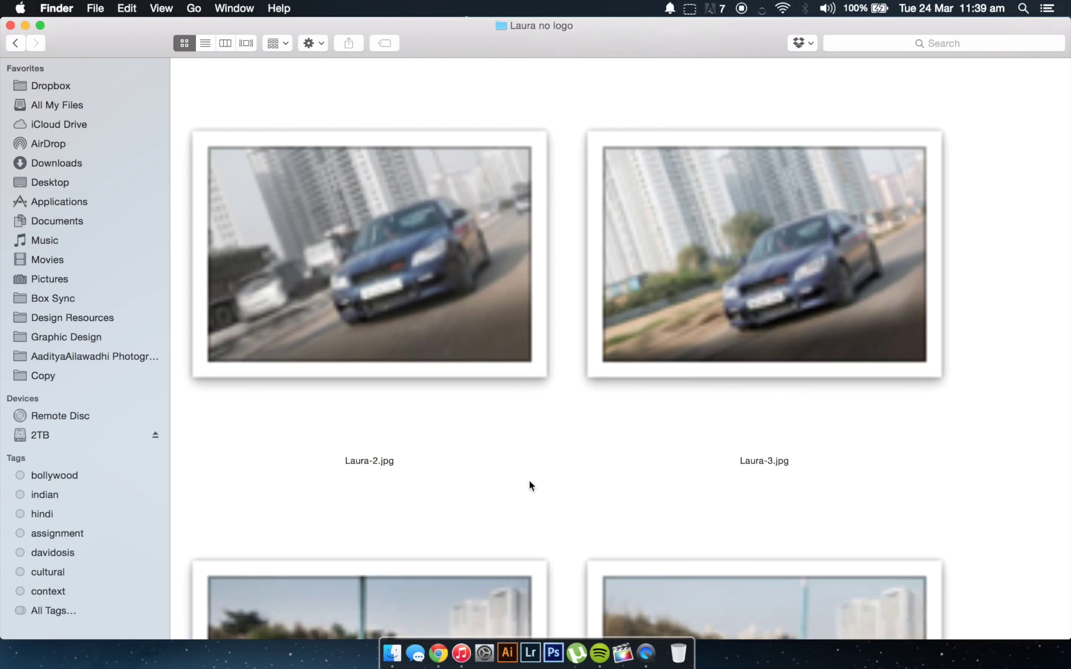
Step: Scroll through the folder and select Laura-18.jpg
{"action": "scroll", "coordinate": [530, 486], "scroll_direction": "down", "scroll_amount": 6}
{"action": "scroll", "coordinate": [530, 485], "scroll_direction": "down", "scroll_amount": 3}
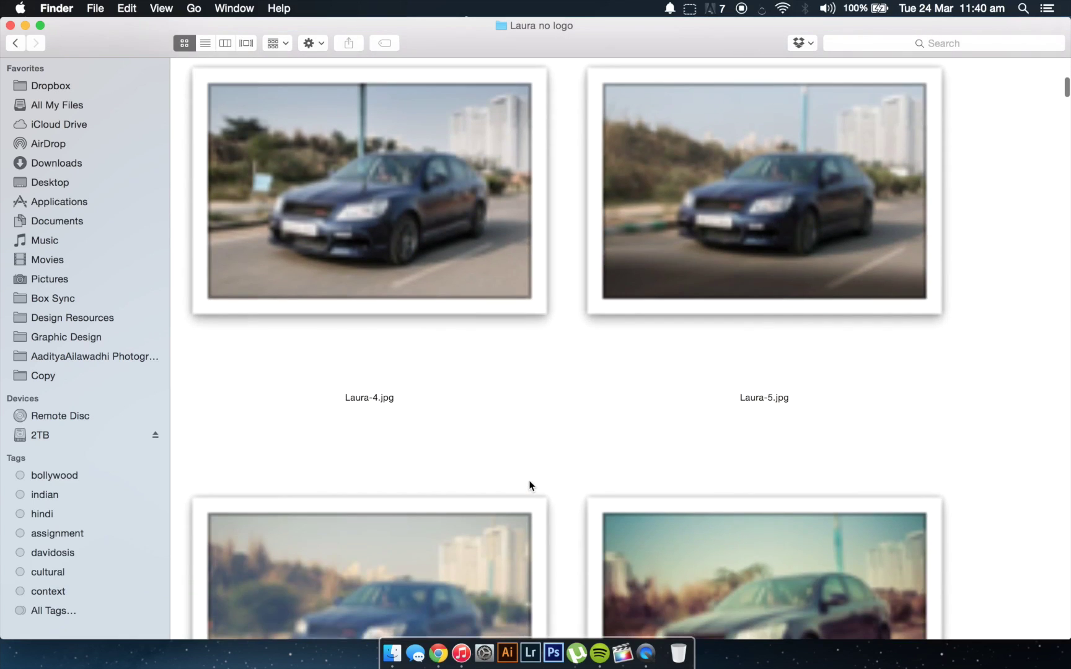
{"action": "scroll", "coordinate": [530, 485], "scroll_direction": "down", "scroll_amount": 10}
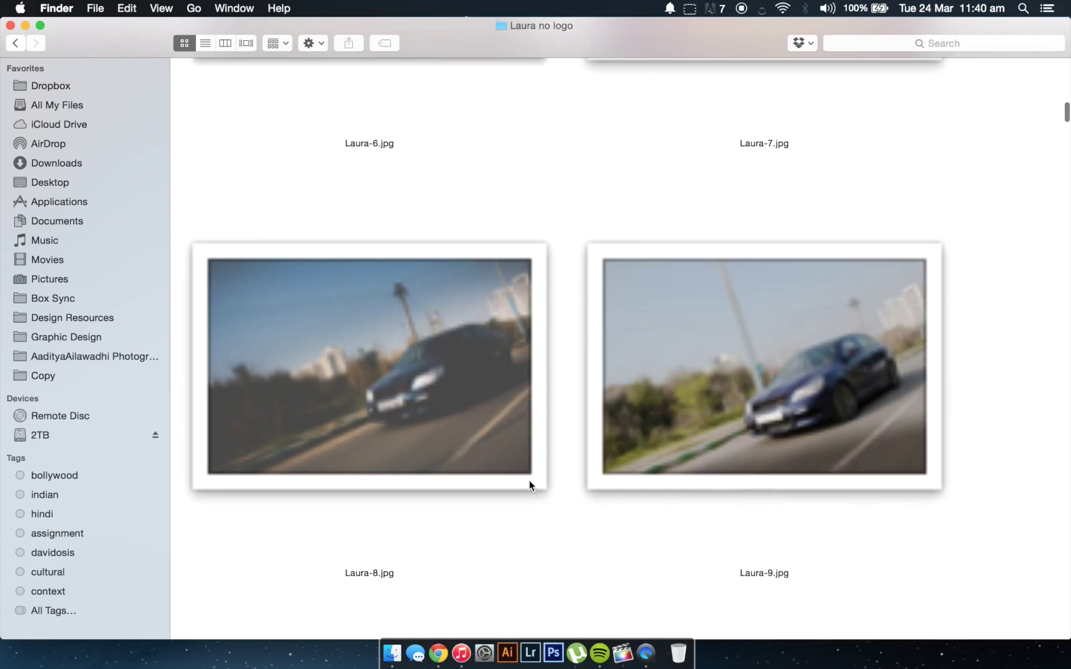
{"action": "scroll", "coordinate": [530, 486], "scroll_direction": "down", "scroll_amount": 10}
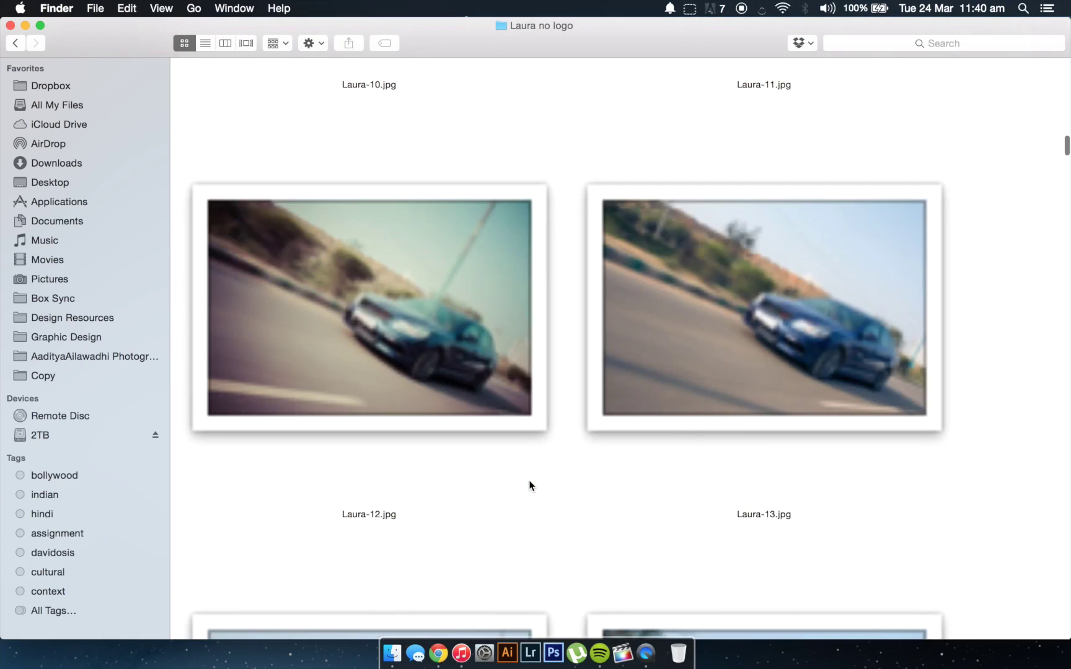
{"action": "scroll", "coordinate": [530, 485], "scroll_direction": "down", "scroll_amount": 10}
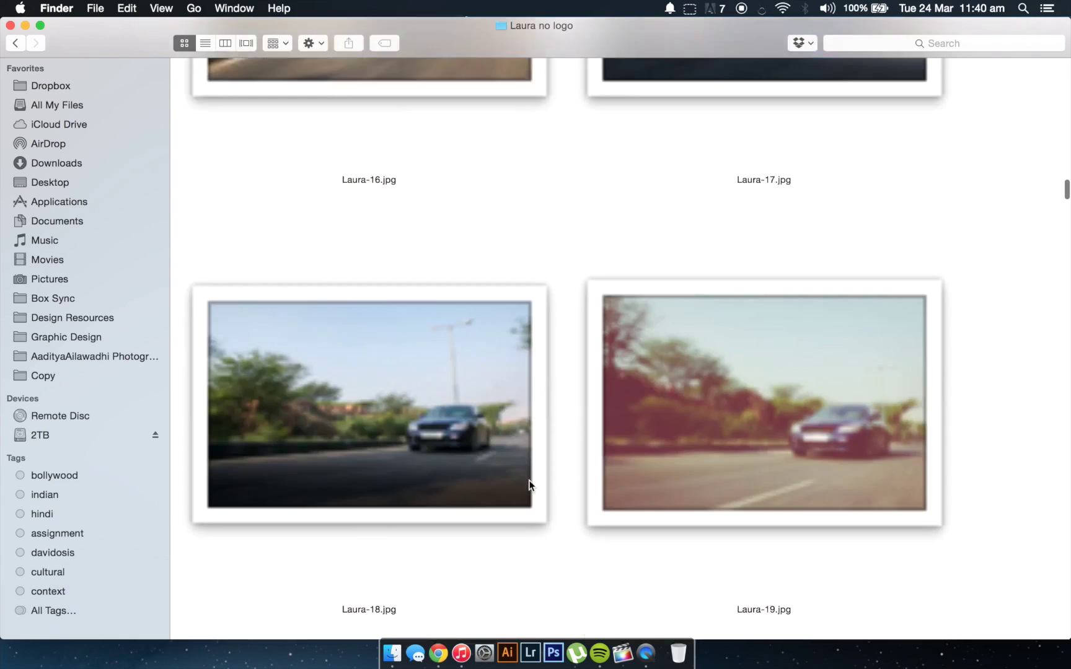
{"action": "scroll", "coordinate": [530, 485], "scroll_direction": "down", "scroll_amount": 3}
{"action": "scroll", "coordinate": [530, 486], "scroll_direction": "up", "scroll_amount": 5}
{"action": "scroll", "coordinate": [530, 485], "scroll_direction": "down", "scroll_amount": 4}
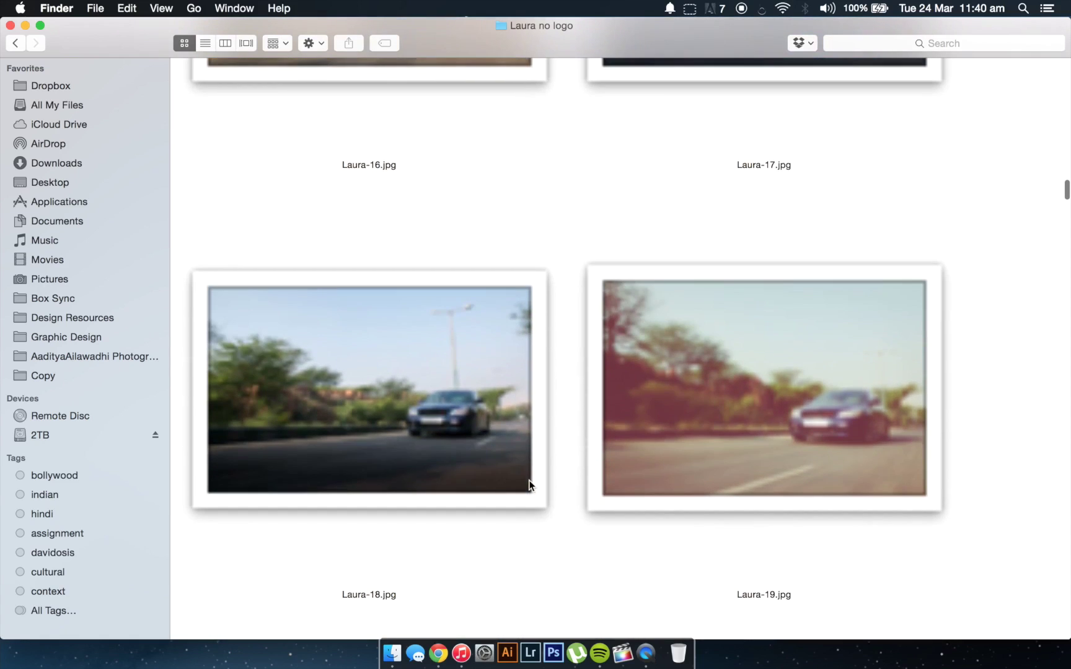
{"action": "left_click", "coordinate": [332, 404]}
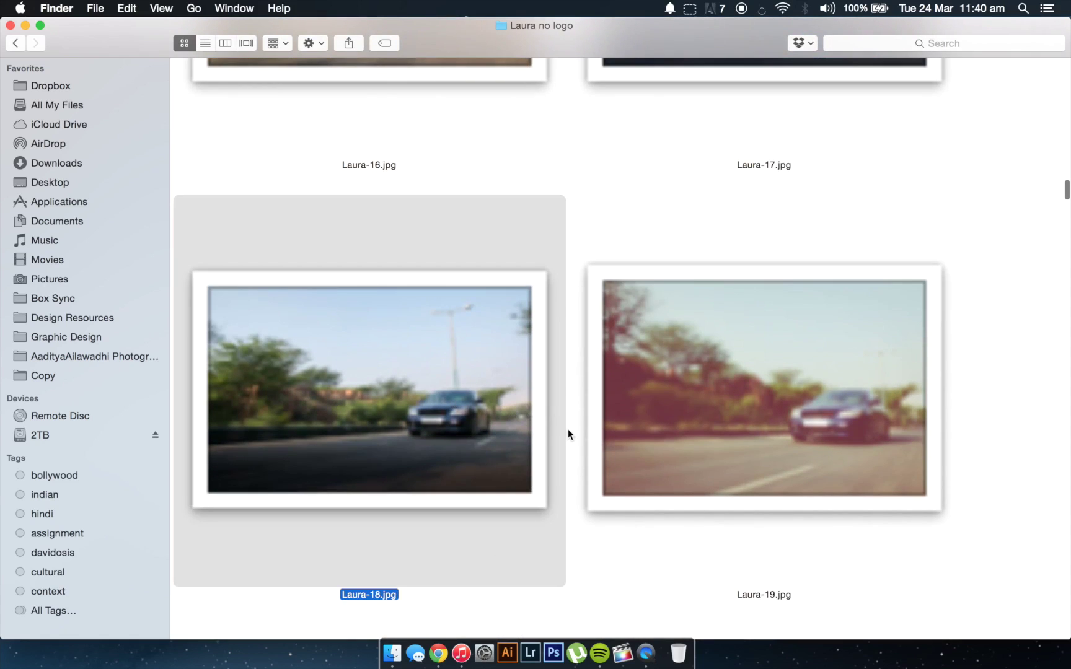
Step: Open Laura-18.jpg in Photoshop CS6 from the Dock and close the Finder window
{"action": "scroll", "coordinate": [569, 430], "scroll_direction": "down", "scroll_amount": 3}
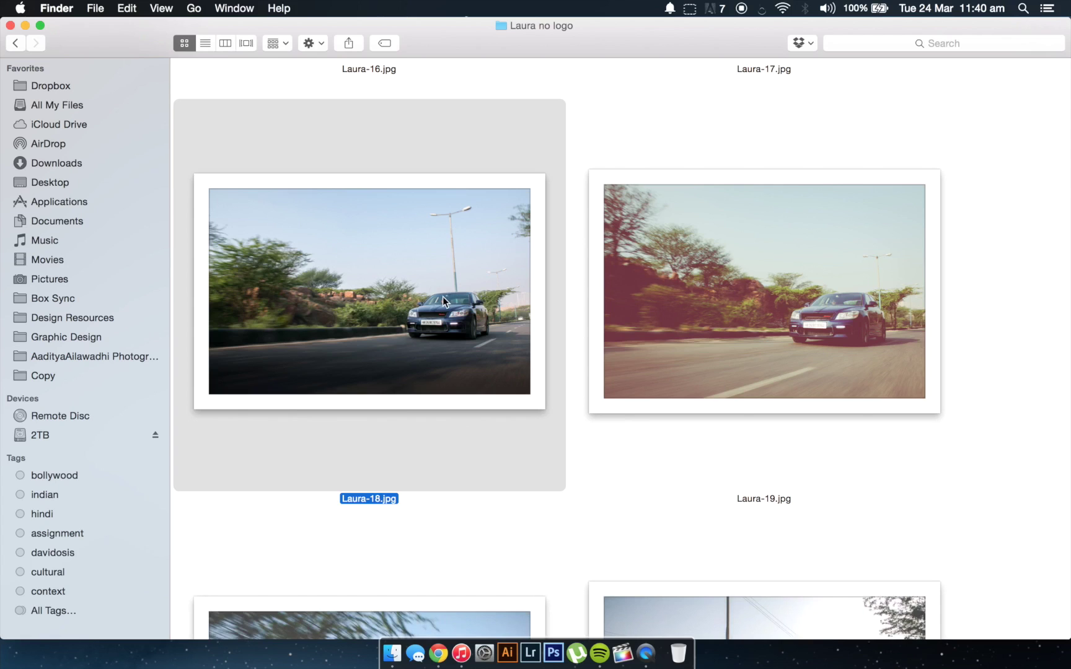
{"action": "scroll", "coordinate": [443, 301], "scroll_direction": "down", "scroll_amount": 5}
{"action": "scroll", "coordinate": [443, 302], "scroll_direction": "down", "scroll_amount": 5}
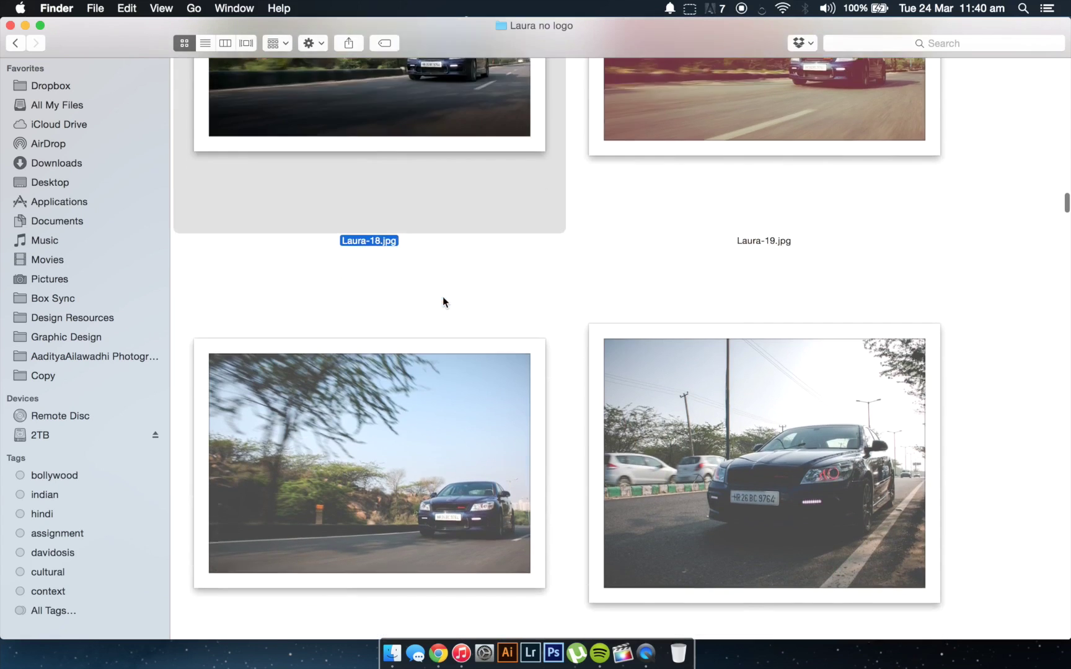
{"action": "scroll", "coordinate": [759, 332], "scroll_direction": "down", "scroll_amount": 5}
{"action": "scroll", "coordinate": [759, 333], "scroll_direction": "up", "scroll_amount": 10}
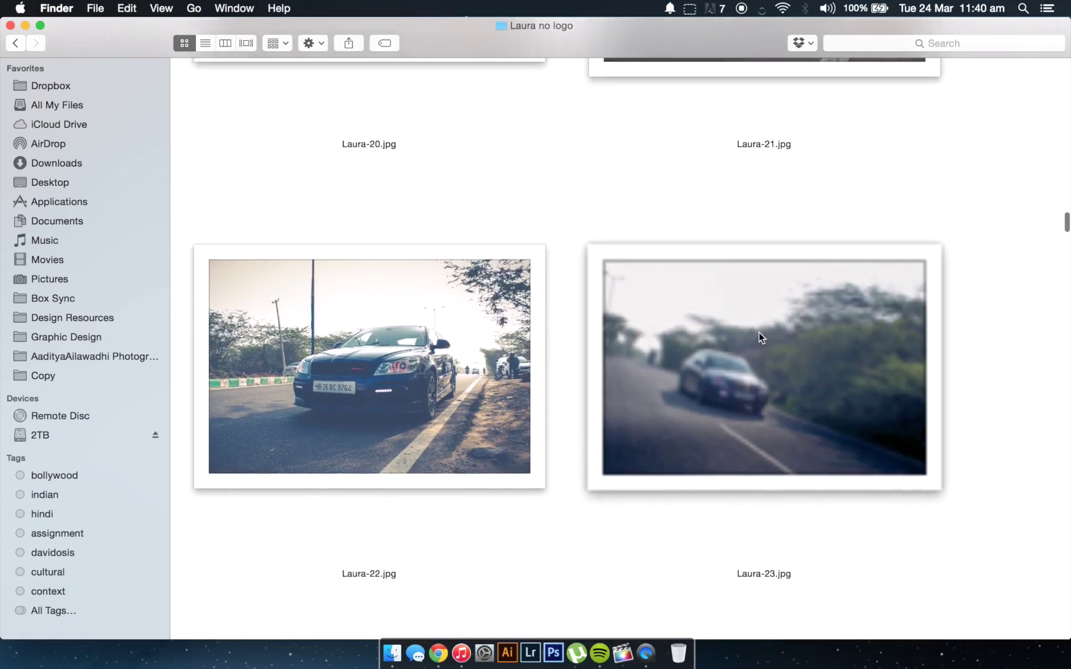
{"action": "scroll", "coordinate": [759, 332], "scroll_direction": "up", "scroll_amount": 3}
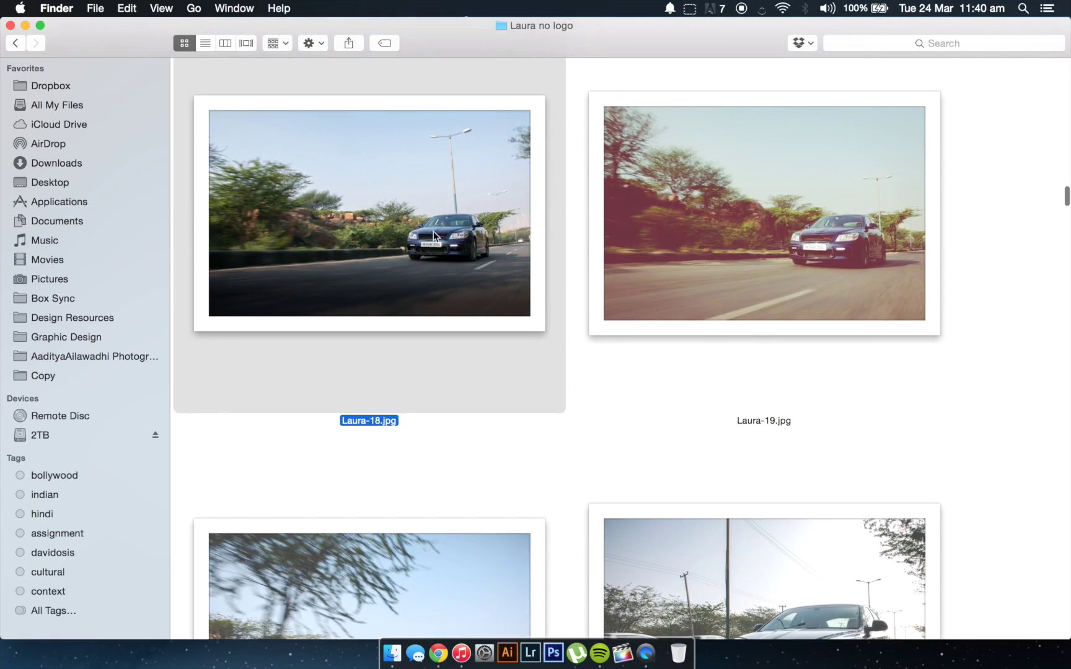
{"action": "left_click_drag", "start_coordinate": [602, 586], "coordinate": [553, 656]}
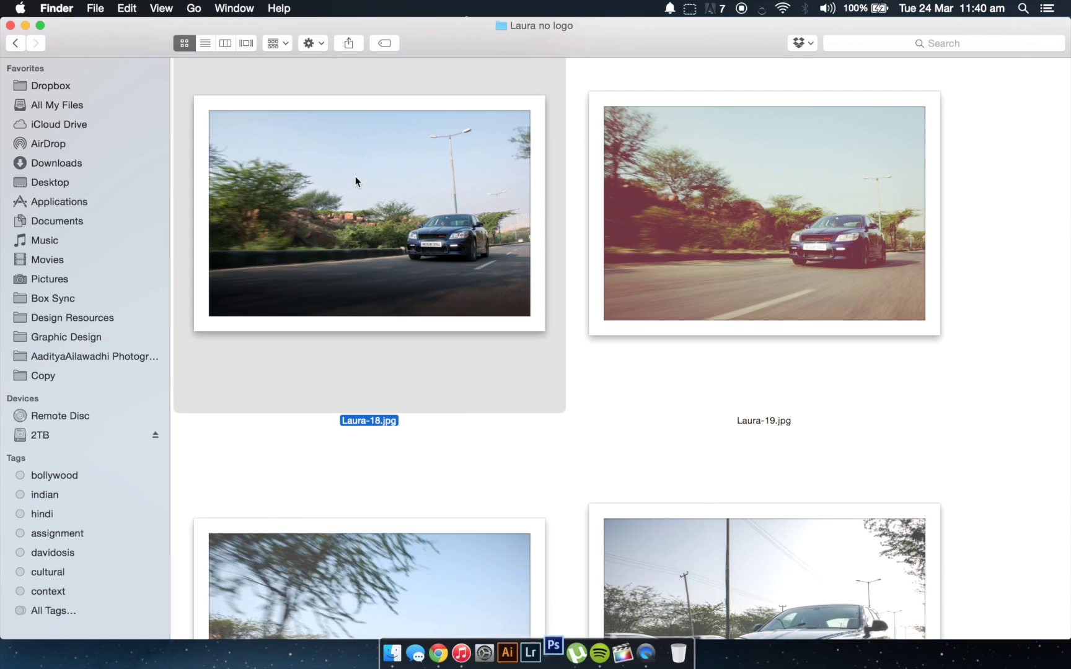
{"action": "left_click", "coordinate": [10, 25]}
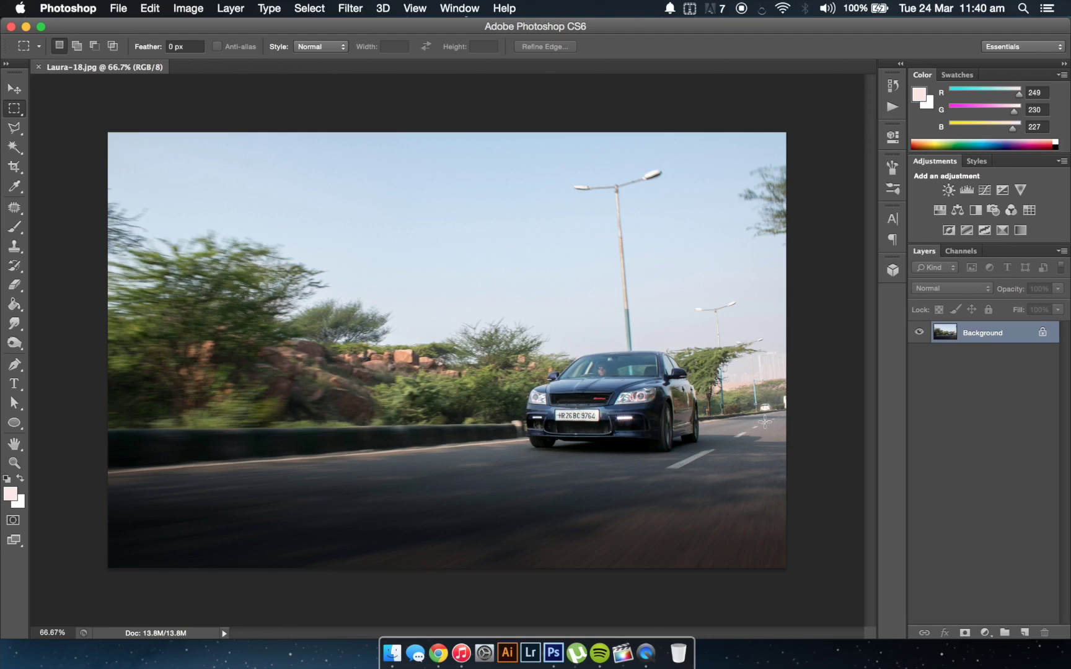
Step: Apply Filter > Render > Lens Flare at 143% brightness, centred right near the car
{"action": "left_click", "coordinate": [350, 8]}
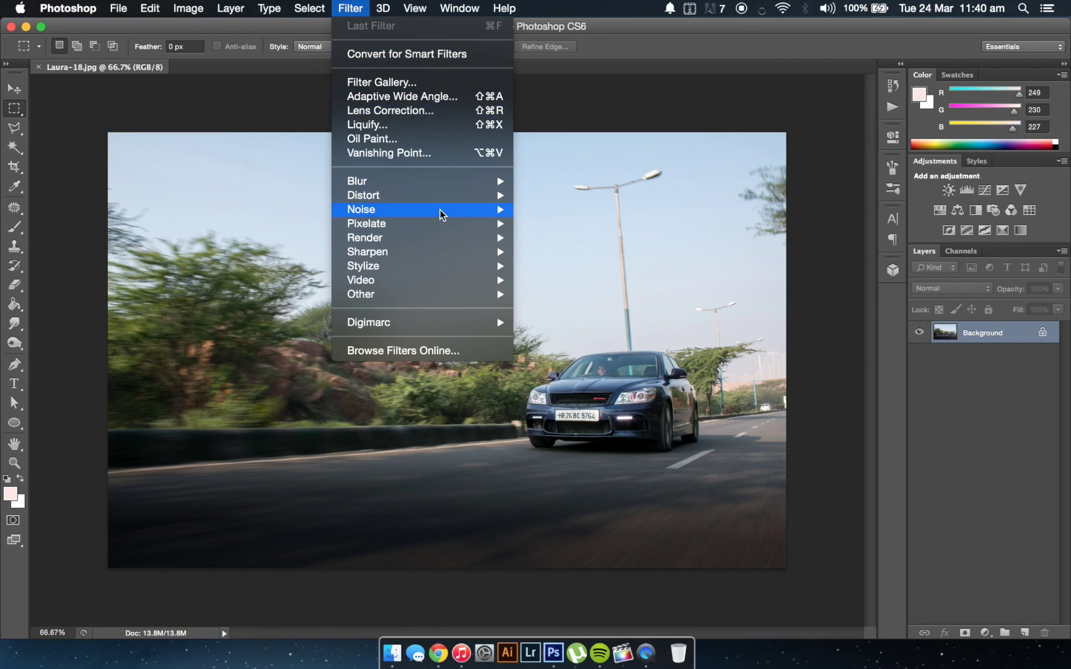
{"action": "mouse_move", "coordinate": [440, 240]}
{"action": "left_click", "coordinate": [561, 281]}
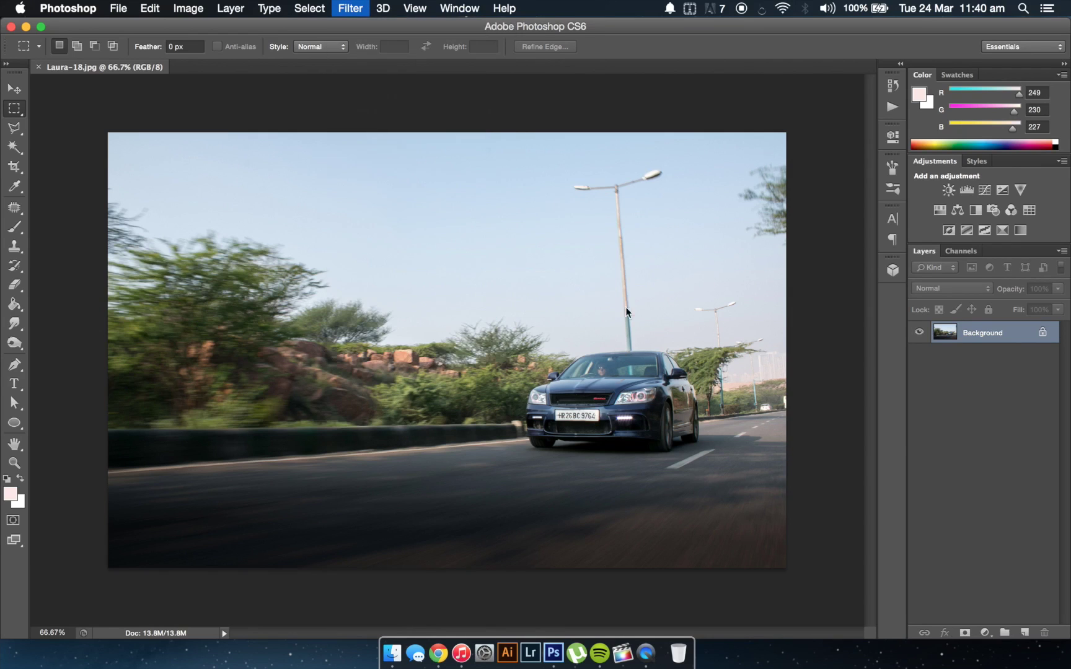
{"action": "left_click_drag", "start_coordinate": [780, 163], "coordinate": [524, 243]}
{"action": "left_click_drag", "start_coordinate": [497, 326], "coordinate": [540, 323]}
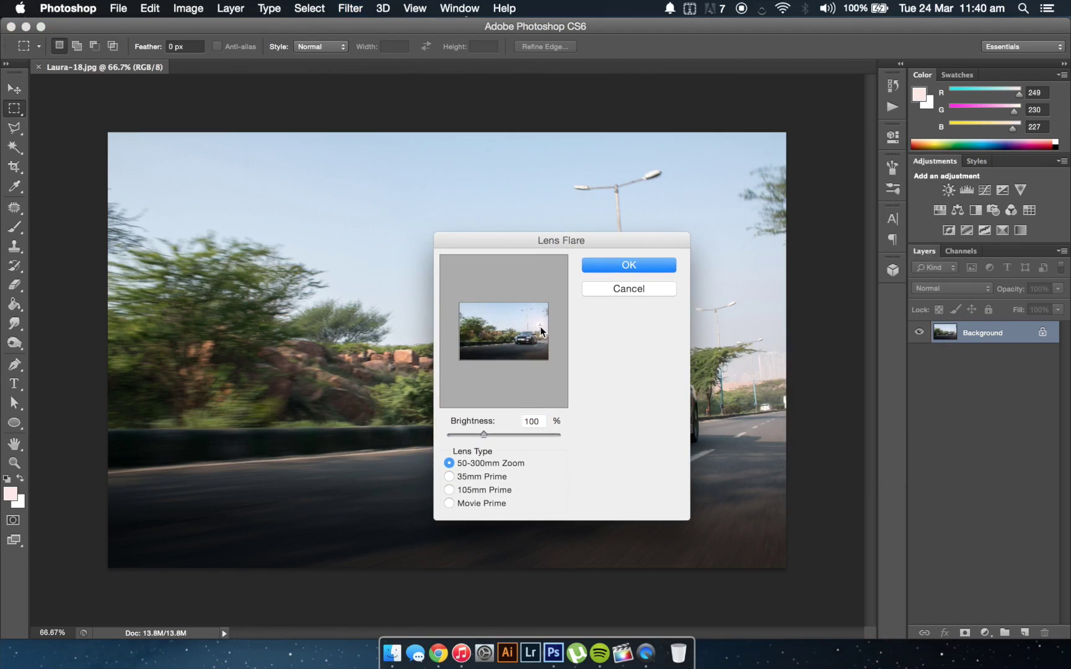
{"action": "left_click", "coordinate": [505, 434]}
{"action": "left_click_drag", "start_coordinate": [505, 434], "coordinate": [499, 435]}
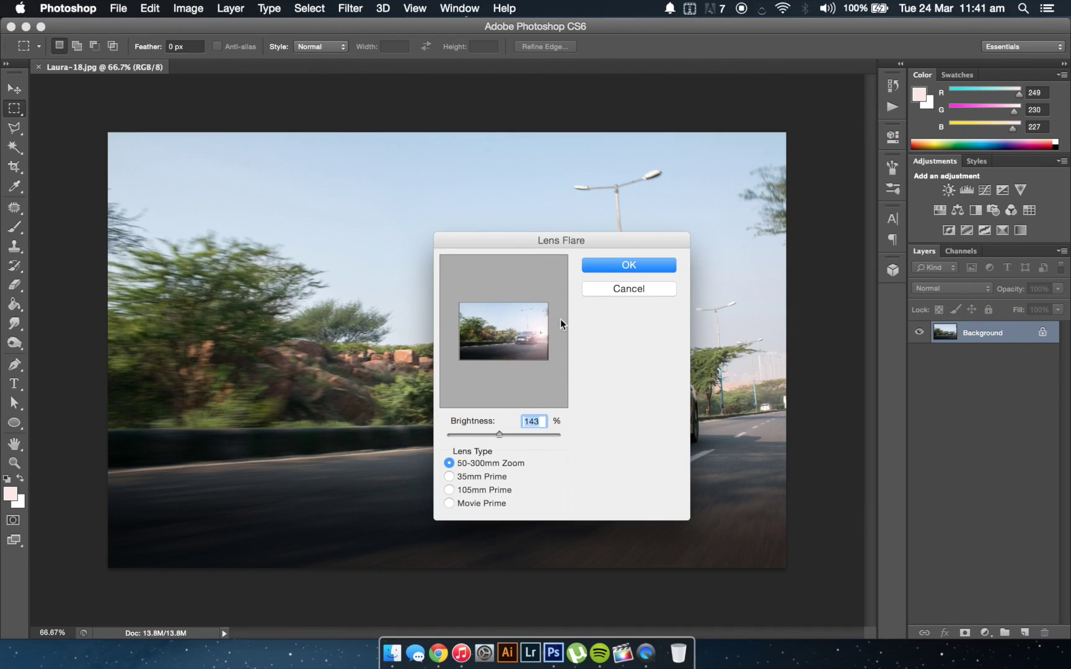
{"action": "left_click", "coordinate": [545, 331]}
{"action": "left_click", "coordinate": [646, 264]}
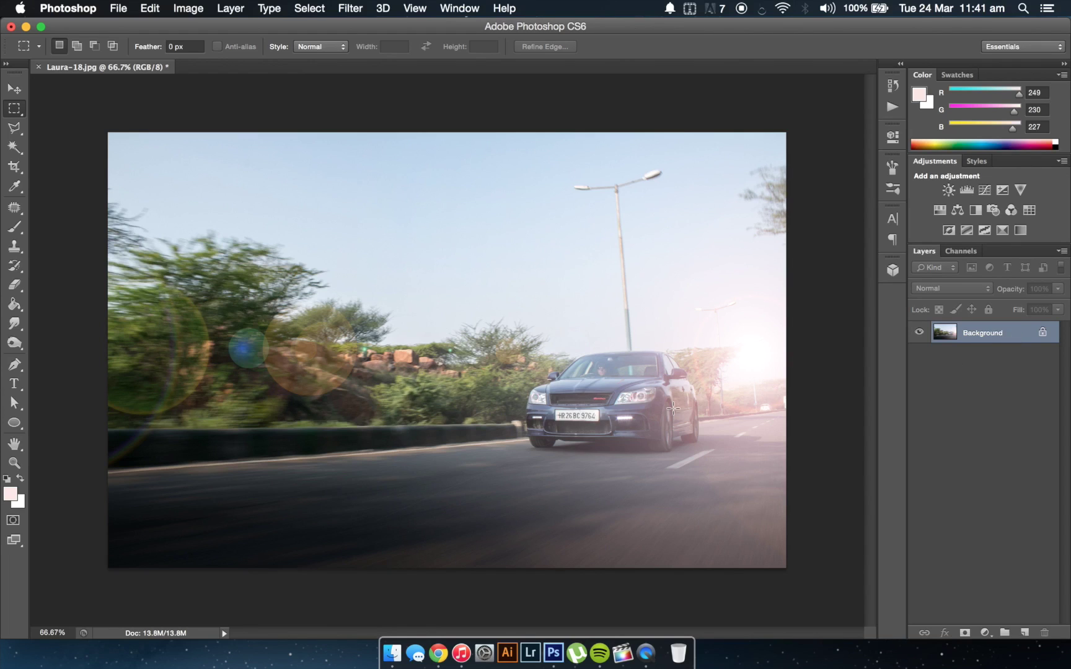
Step: Undo the flare, re-render it with a repositioned centre, then undo it again
{"action": "key", "text": "super+z"}
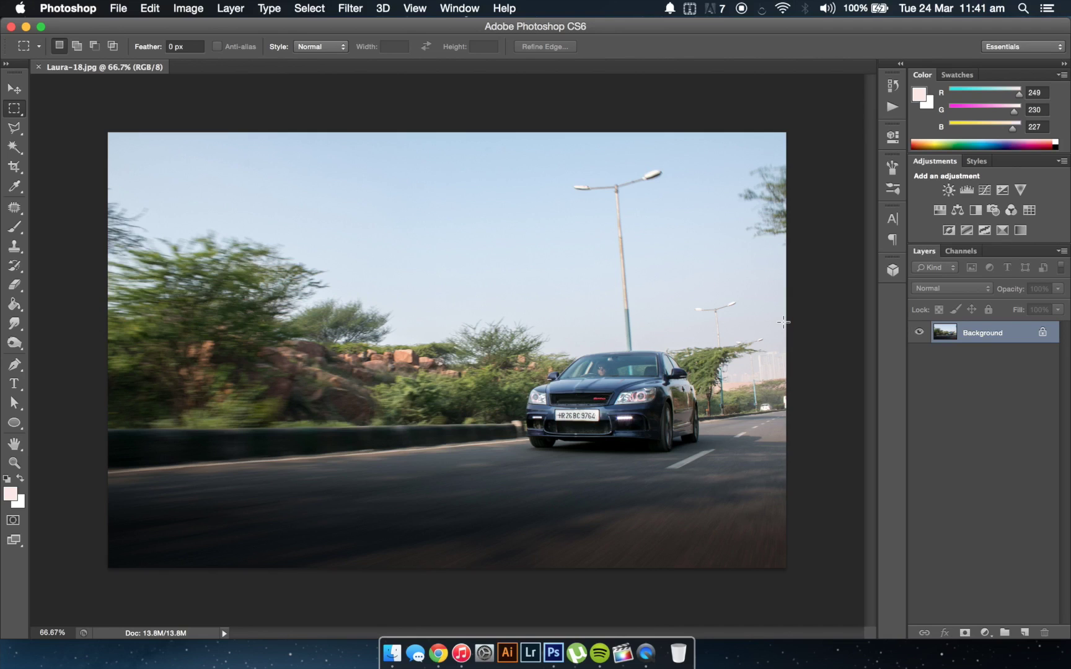
{"action": "left_click", "coordinate": [351, 8]}
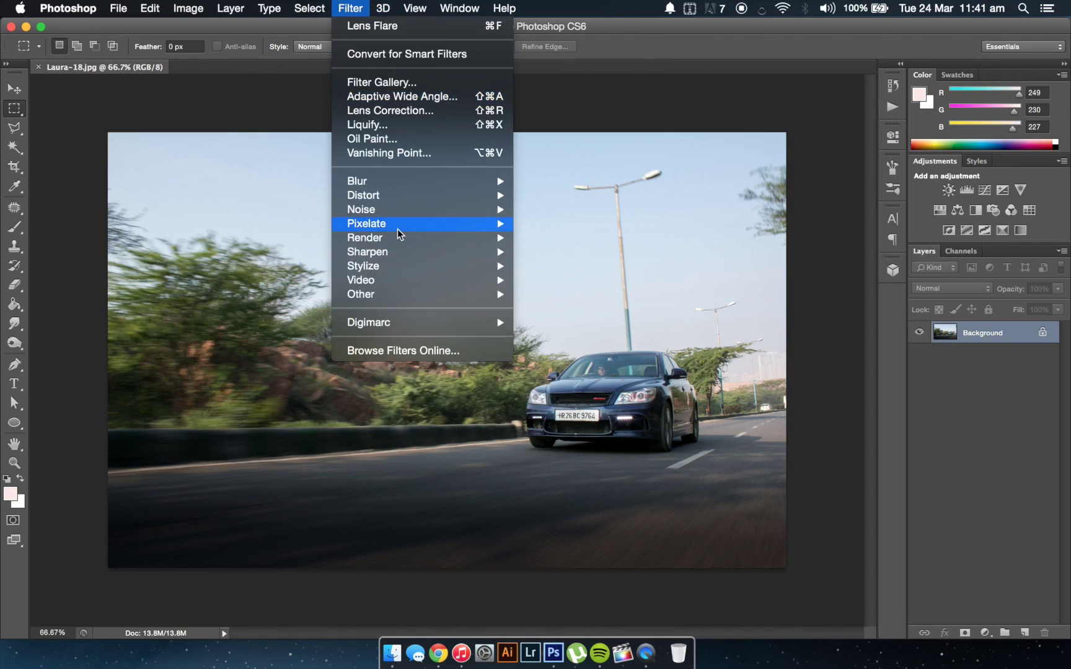
{"action": "mouse_move", "coordinate": [457, 241]}
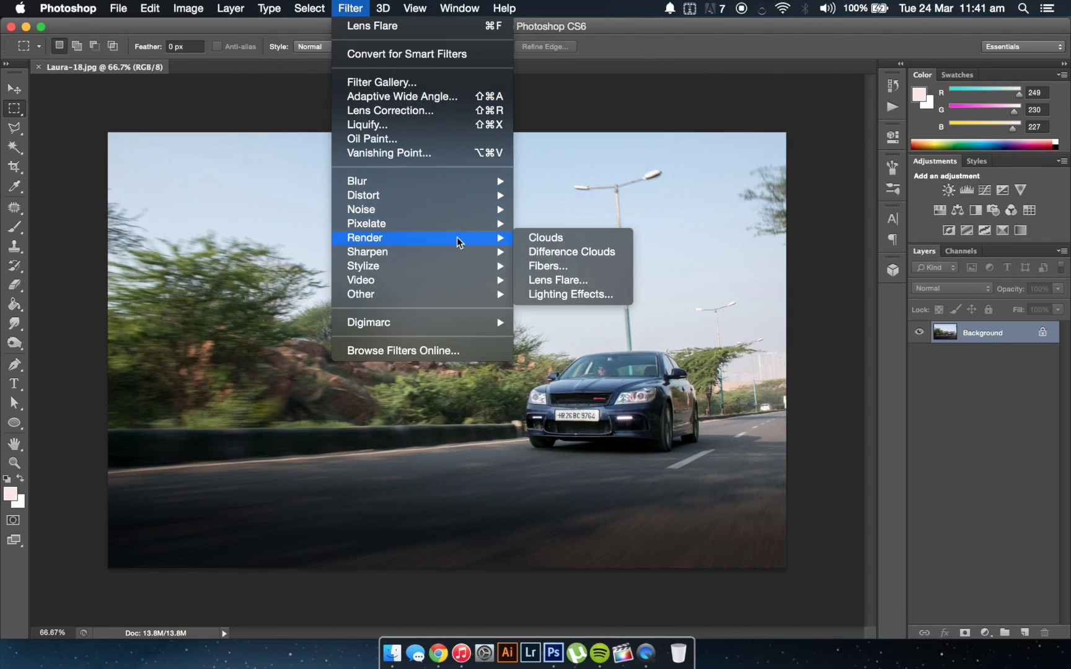
{"action": "left_click", "coordinate": [591, 280]}
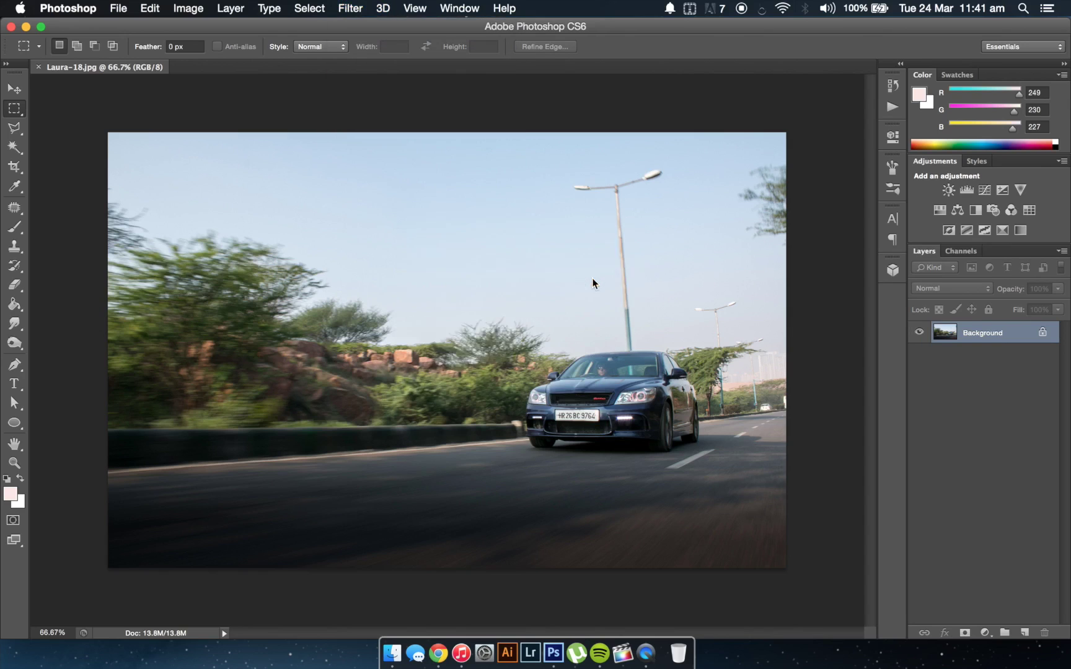
{"action": "left_click", "coordinate": [543, 332]}
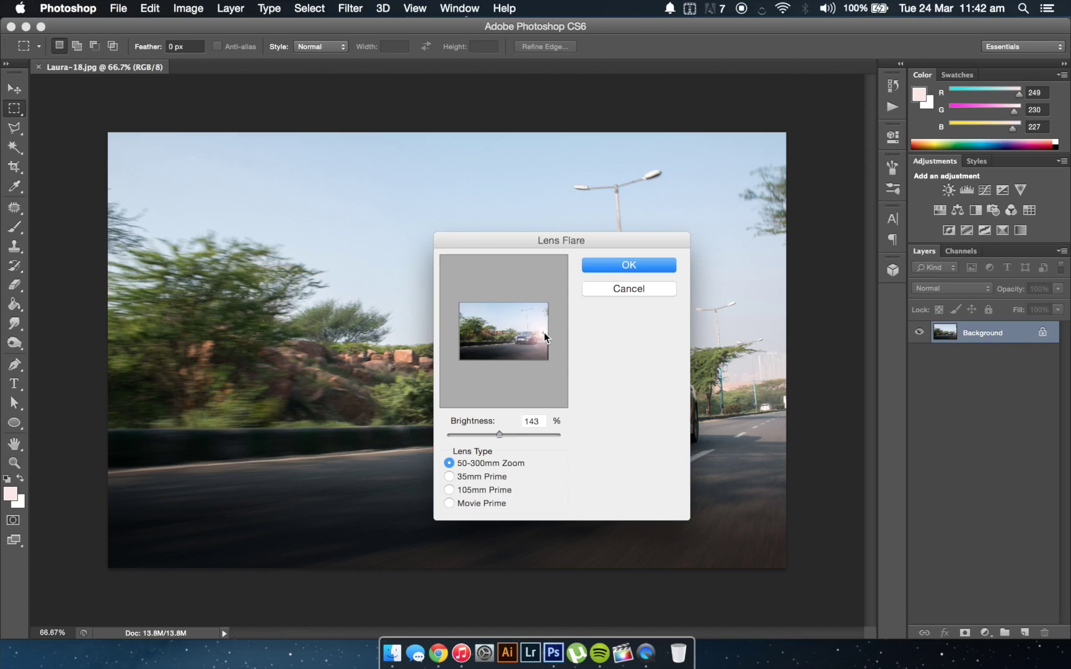
{"action": "key", "text": "Return"}
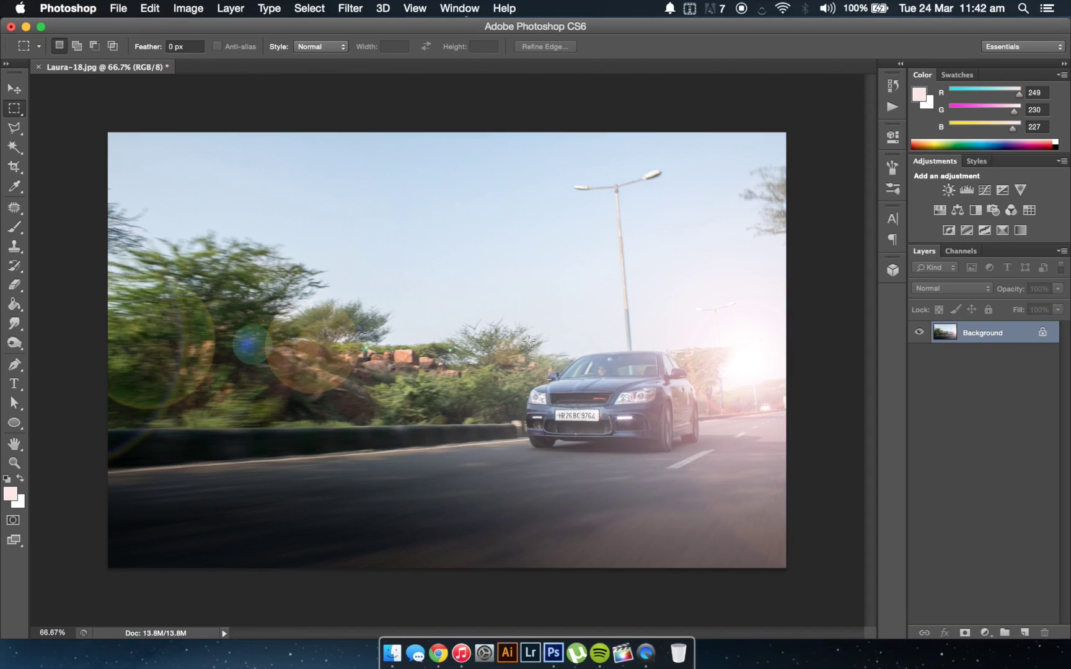
{"action": "key", "text": "super+z"}
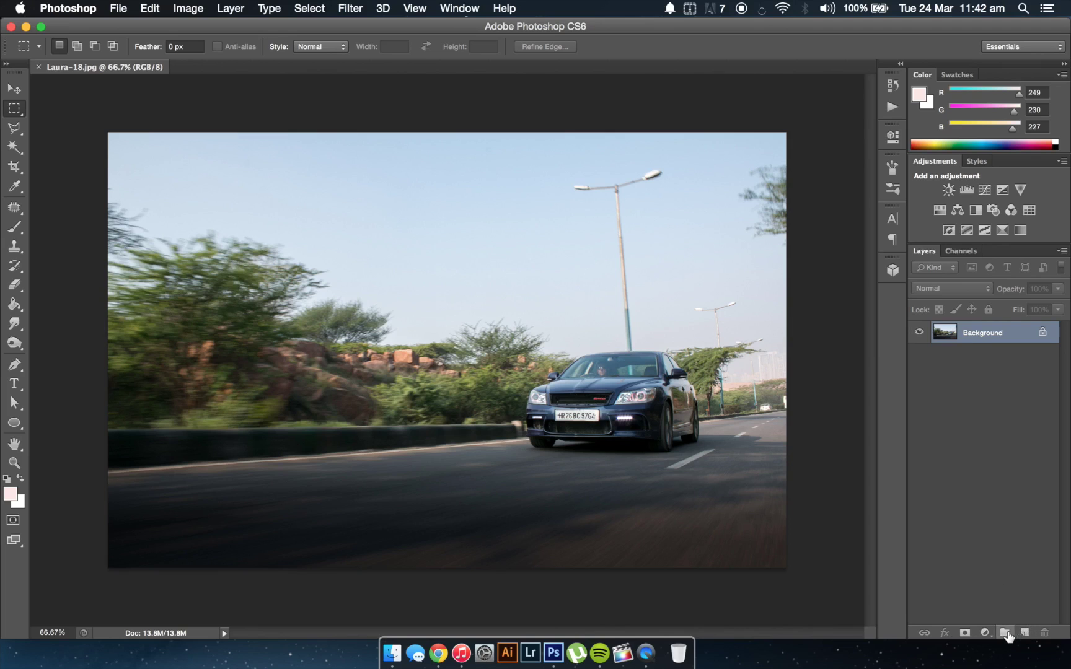
Step: Add a Solid Color fill layer in black (#000000) above the Background
{"action": "left_click", "coordinate": [985, 633]}
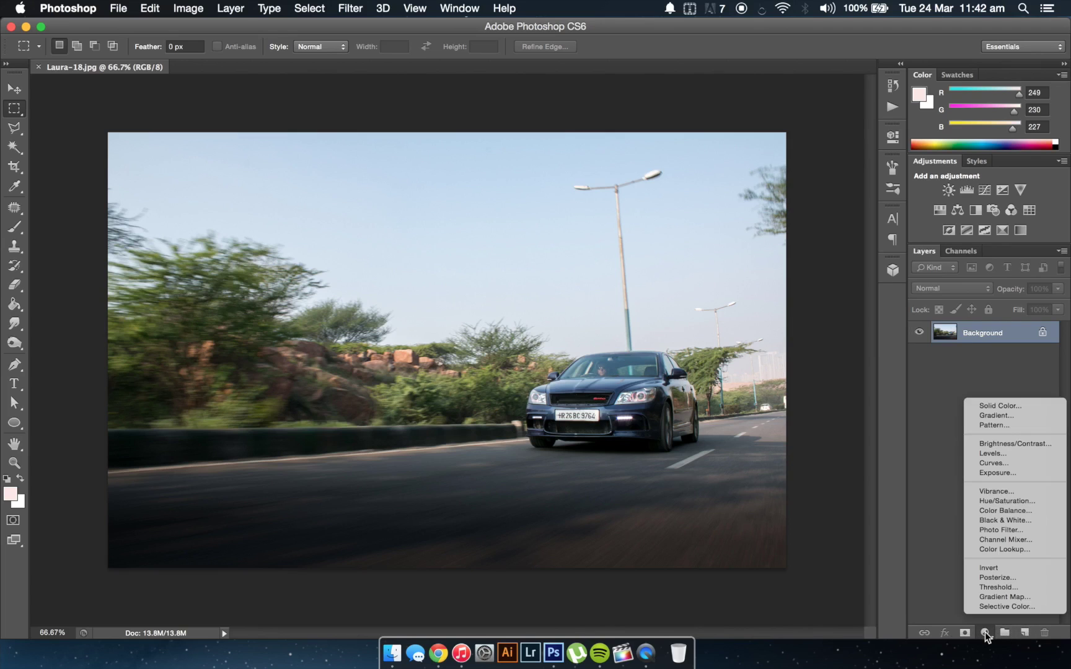
{"action": "left_click", "coordinate": [997, 402]}
{"action": "left_click_drag", "start_coordinate": [775, 506], "coordinate": [728, 656]}
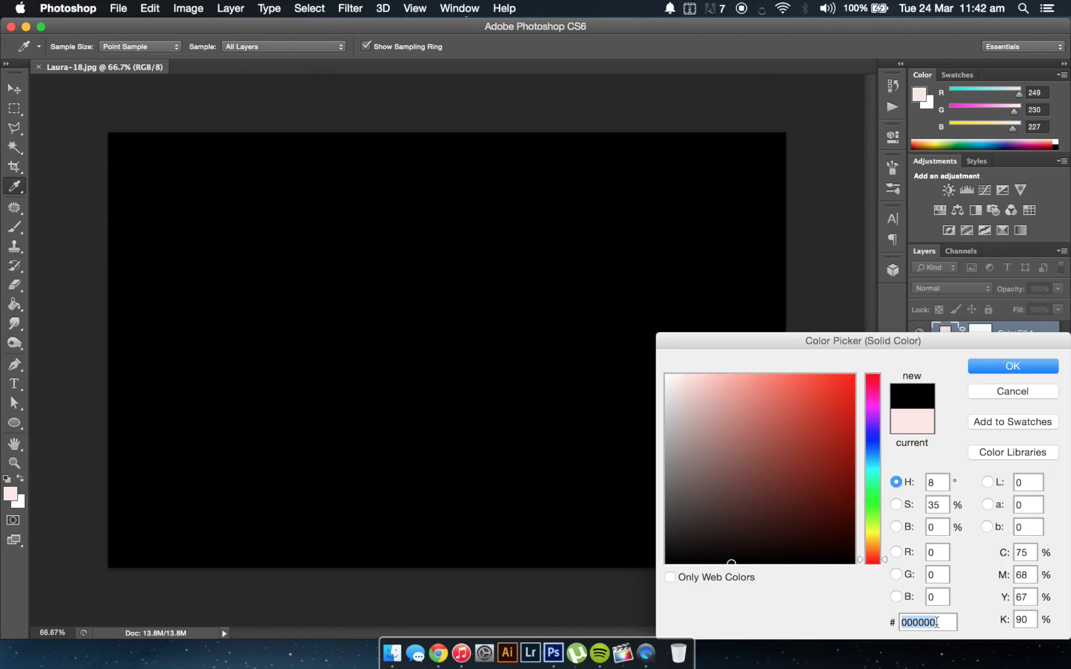
{"action": "left_click", "coordinate": [982, 366]}
{"action": "key", "text": "m"}
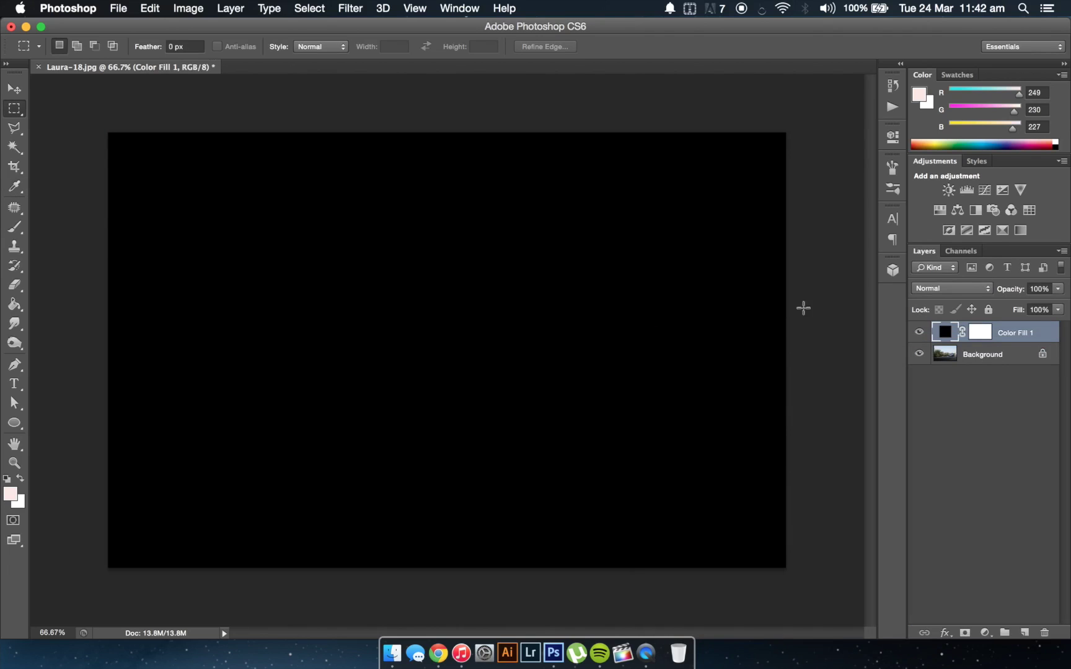
Step: Reapply the last Lens Flare filter onto the black Color Fill 1 layer
{"action": "left_click", "coordinate": [361, 9]}
{"action": "mouse_move", "coordinate": [383, 8]}
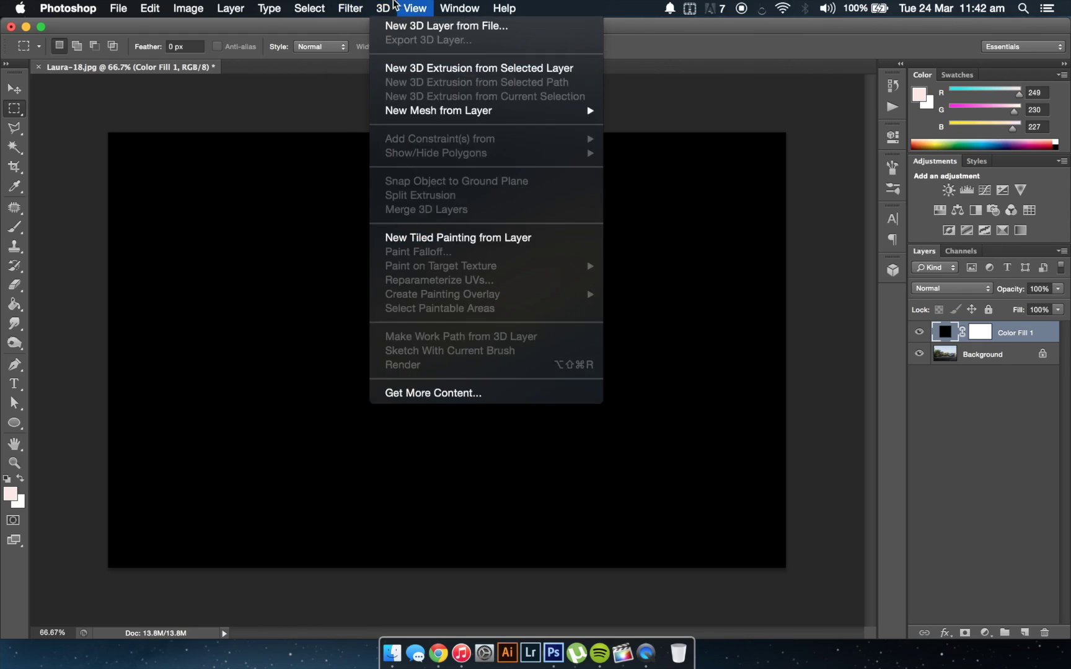
{"action": "mouse_move", "coordinate": [350, 8]}
{"action": "mouse_move", "coordinate": [384, 238]}
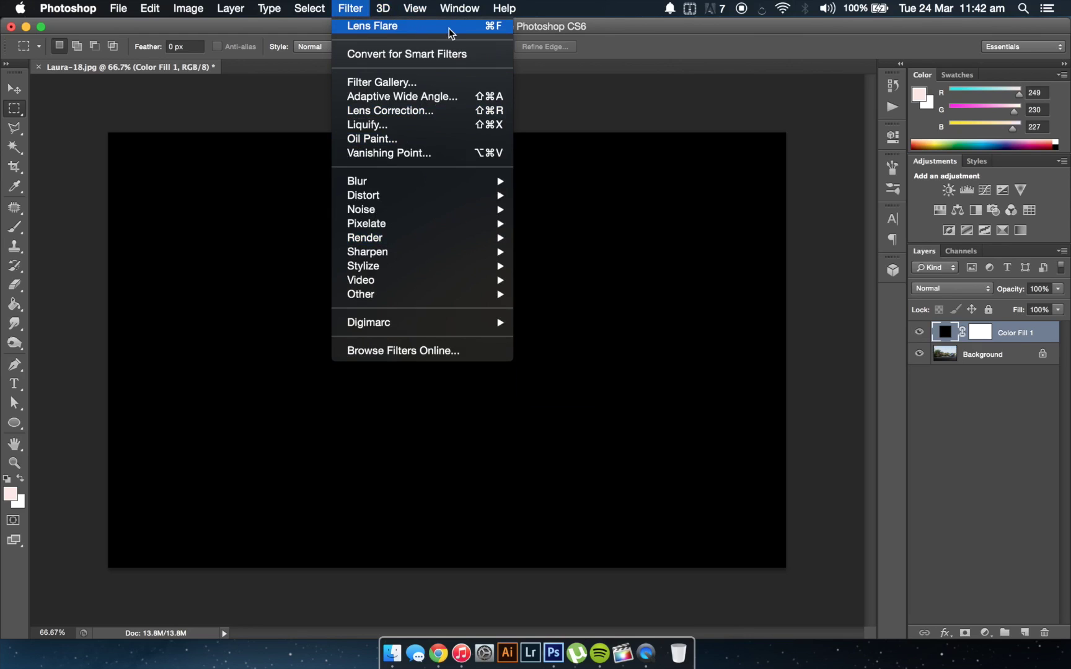
{"action": "left_click", "coordinate": [449, 28]}
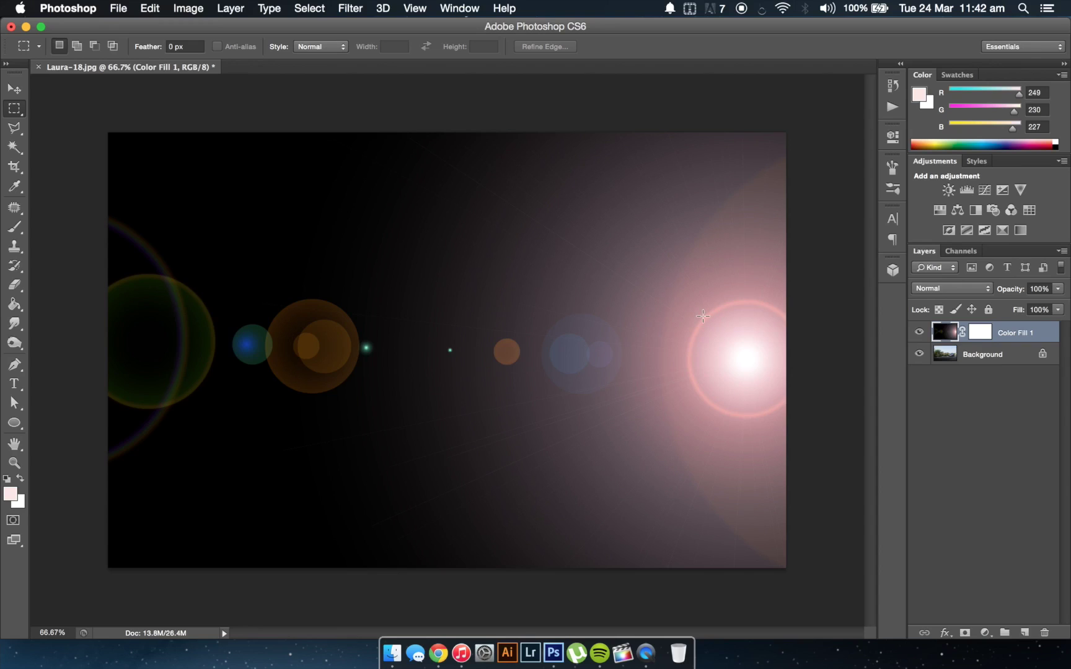
Step: Reselect Color Fill 1 and toggle its visibility off and on to check the photo
{"action": "left_click", "coordinate": [982, 355]}
{"action": "left_click", "coordinate": [954, 333]}
{"action": "left_click", "coordinate": [919, 334]}
{"action": "left_click", "coordinate": [919, 335]}
Step: Set Color Fill 1 to Screen blend mode and adjust its opacity
{"action": "left_click", "coordinate": [959, 289]}
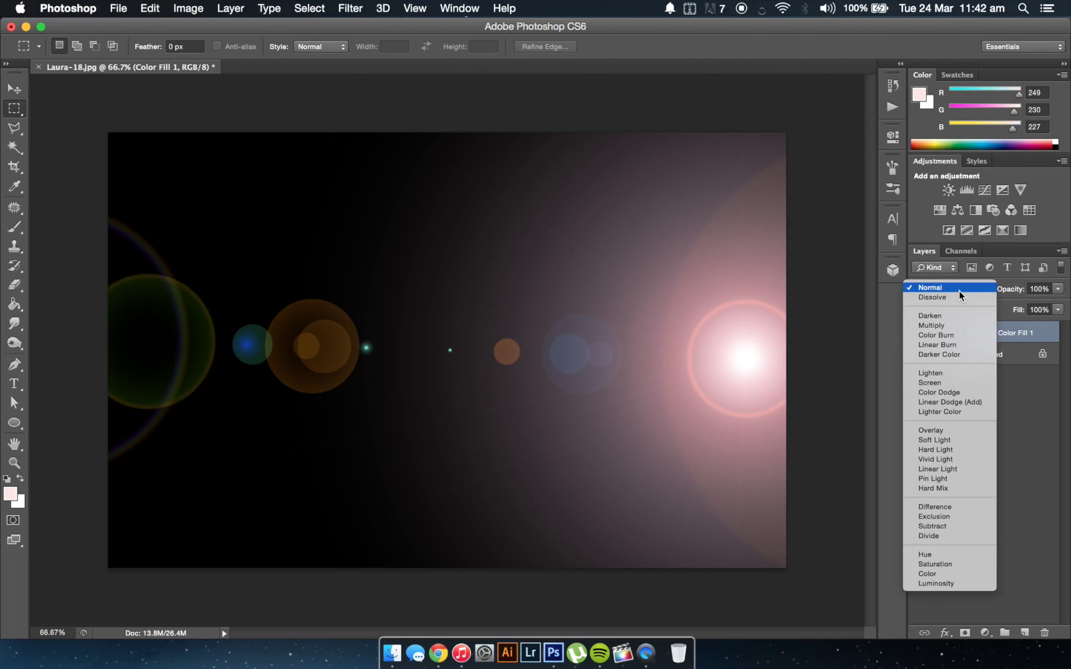
{"action": "left_click", "coordinate": [965, 382]}
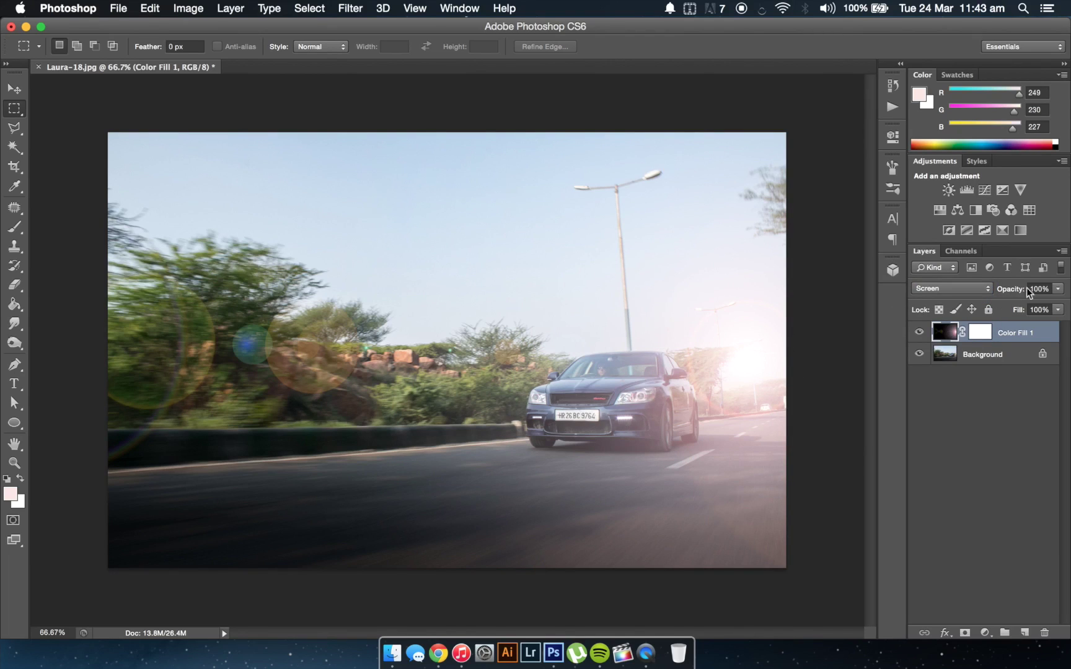
{"action": "mouse_move", "coordinate": [1011, 293]}
{"action": "left_mouse_down"}
{"action": "mouse_move", "coordinate": [969, 294]}
{"action": "mouse_move", "coordinate": [1016, 294]}
{"action": "left_mouse_up"}
Step: Nudge the flare layer into place with Free Transform and commit it
{"action": "key", "text": "super+t"}
{"action": "mouse_move", "coordinate": [735, 368]}
{"action": "left_mouse_down"}
{"action": "mouse_move", "coordinate": [630, 340]}
{"action": "mouse_move", "coordinate": [724, 332]}
{"action": "mouse_move", "coordinate": [736, 371]}
{"action": "left_mouse_up"}
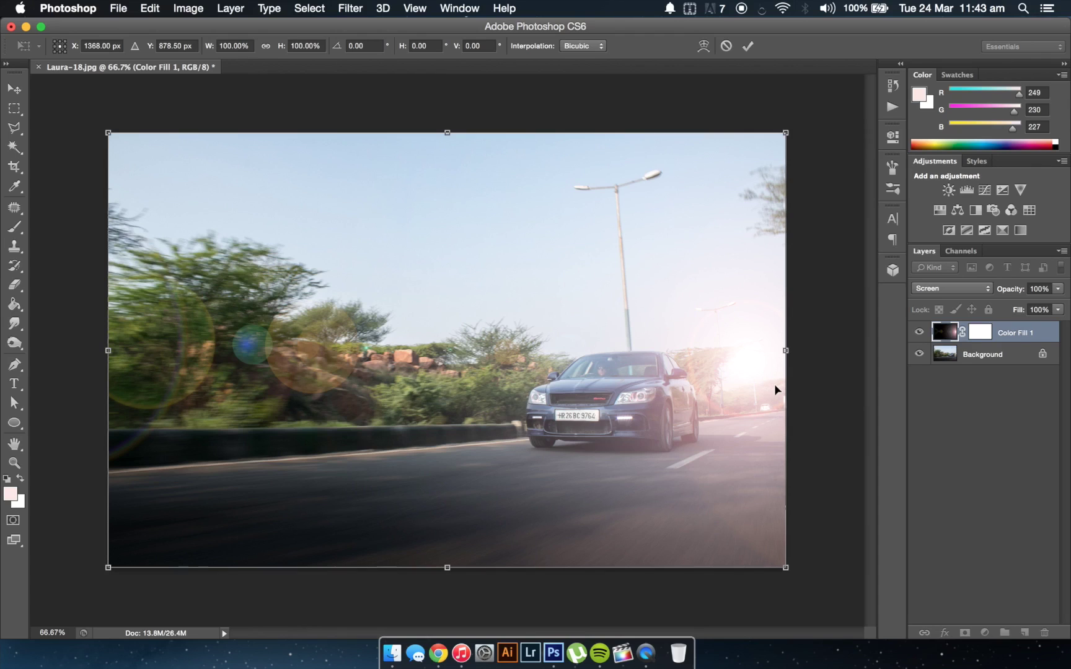
{"action": "key", "text": "Return"}
{"action": "key", "text": "m"}
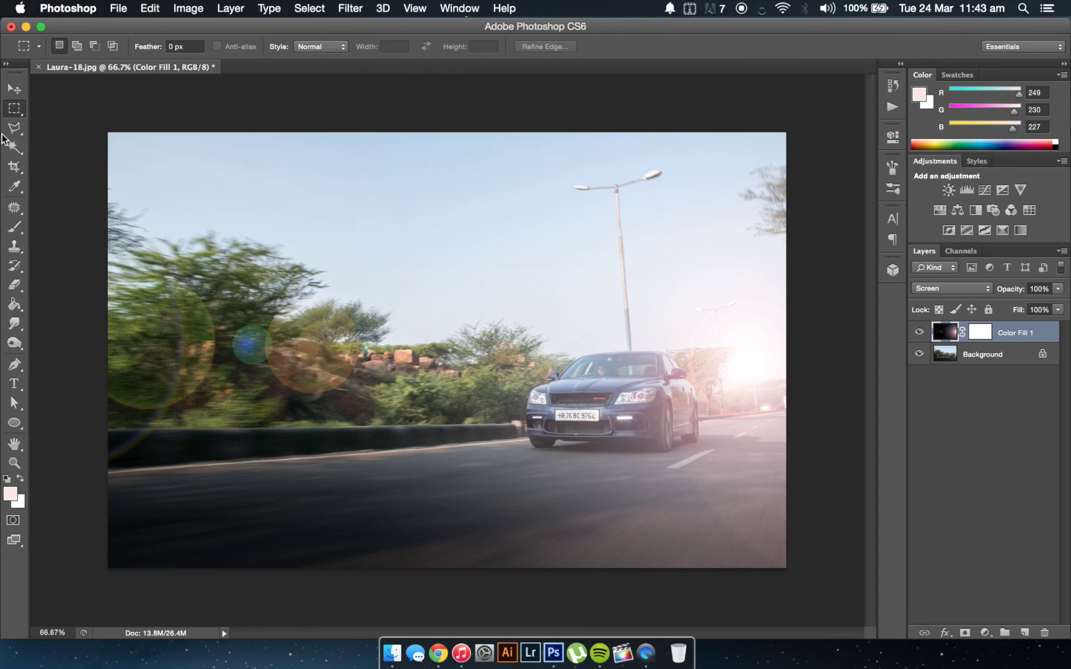
Step: Gaussian-blur the flare orbs over the left trees with a 9.7-pixel radius
{"action": "left_click_drag", "start_coordinate": [230, 282], "coordinate": [374, 406]}
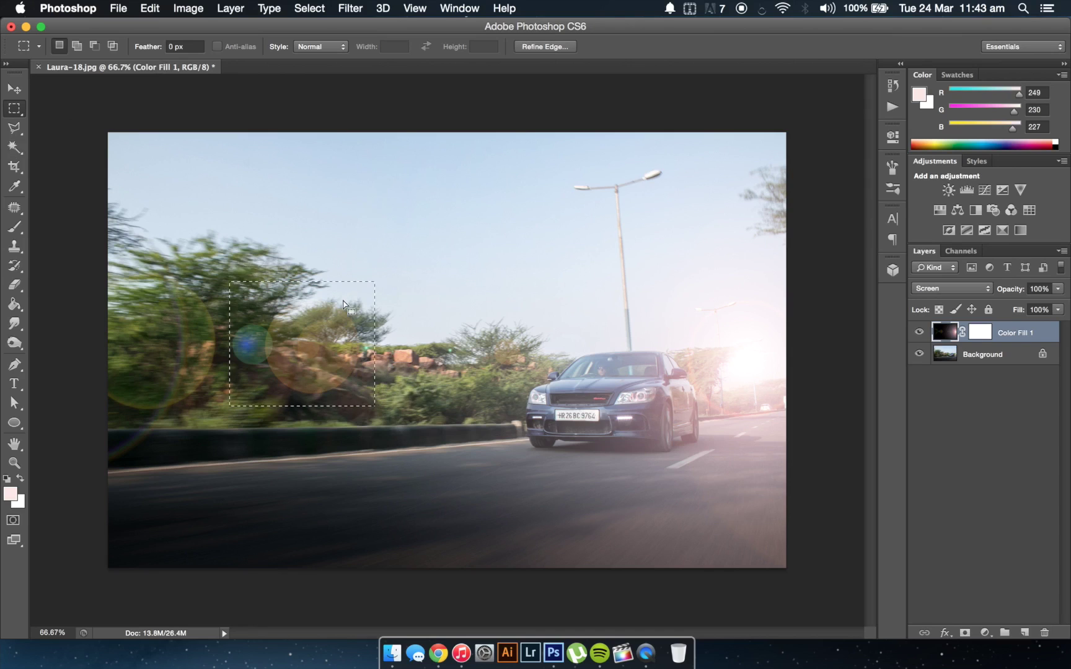
{"action": "left_click", "coordinate": [350, 8]}
{"action": "mouse_move", "coordinate": [424, 195]}
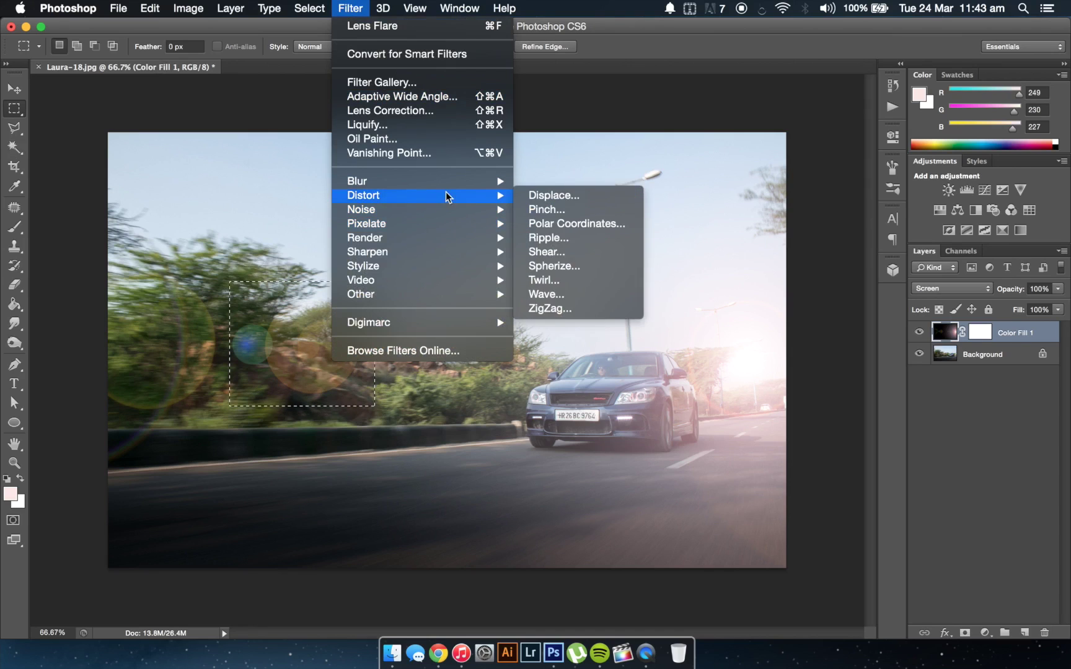
{"action": "left_click", "coordinate": [555, 296]}
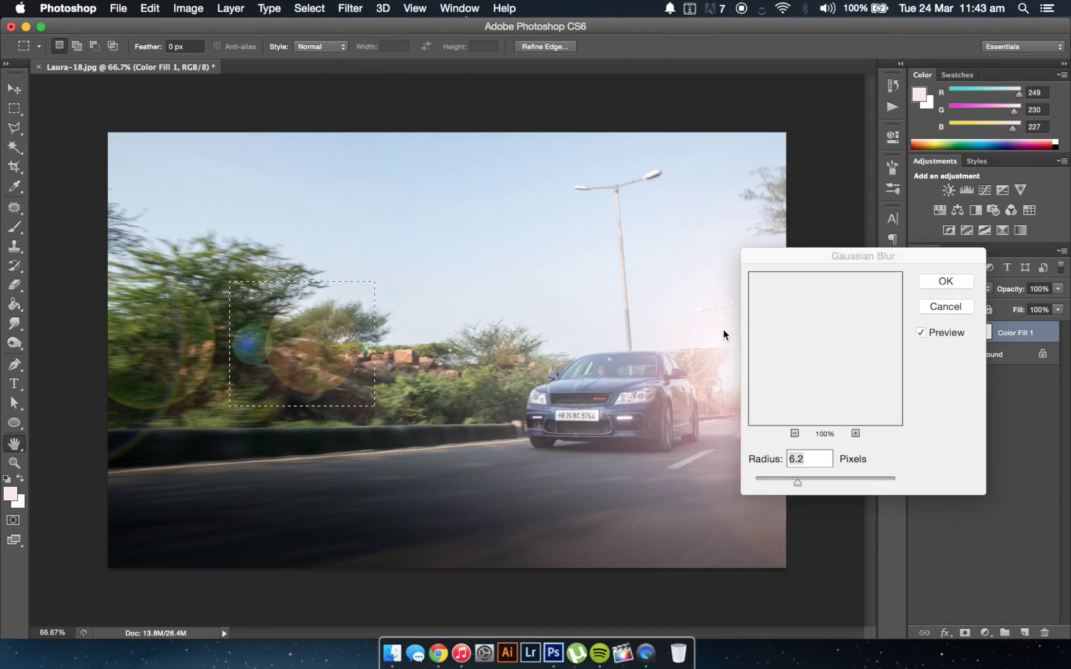
{"action": "mouse_move", "coordinate": [798, 482]}
{"action": "left_mouse_down"}
{"action": "mouse_move", "coordinate": [828, 488]}
{"action": "mouse_move", "coordinate": [810, 483]}
{"action": "left_mouse_up"}
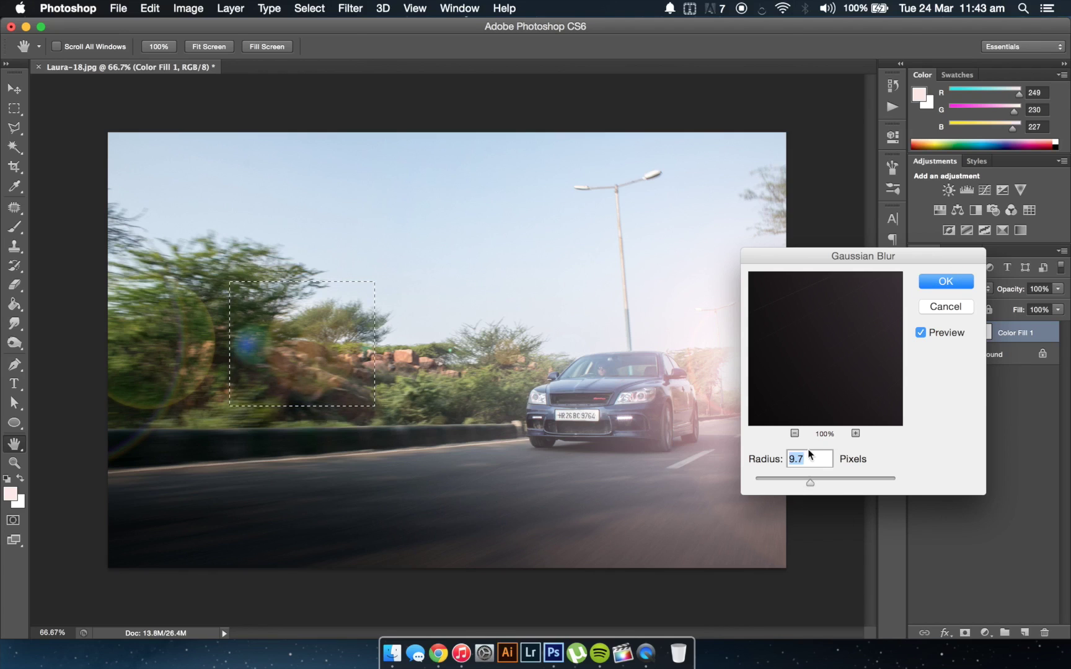
{"action": "left_click", "coordinate": [942, 285]}
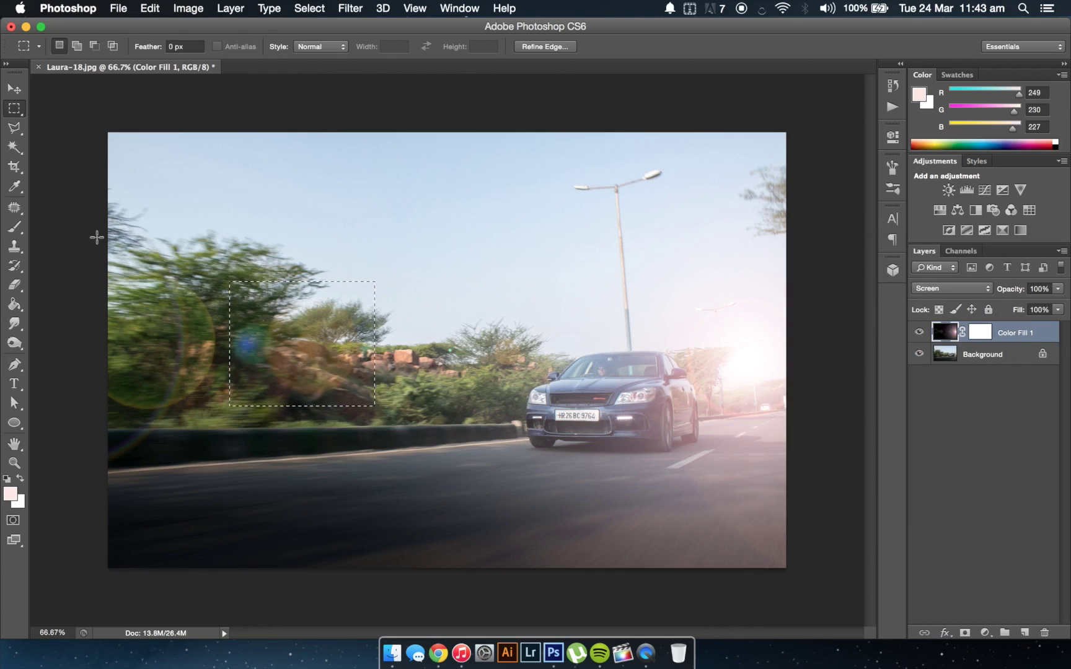
Step: Repeat the same blur on the upper-left area, then deselect
{"action": "left_click_drag", "start_coordinate": [95, 227], "coordinate": [229, 499]}
{"action": "key", "text": "super+f"}
{"action": "key", "text": "super+d"}
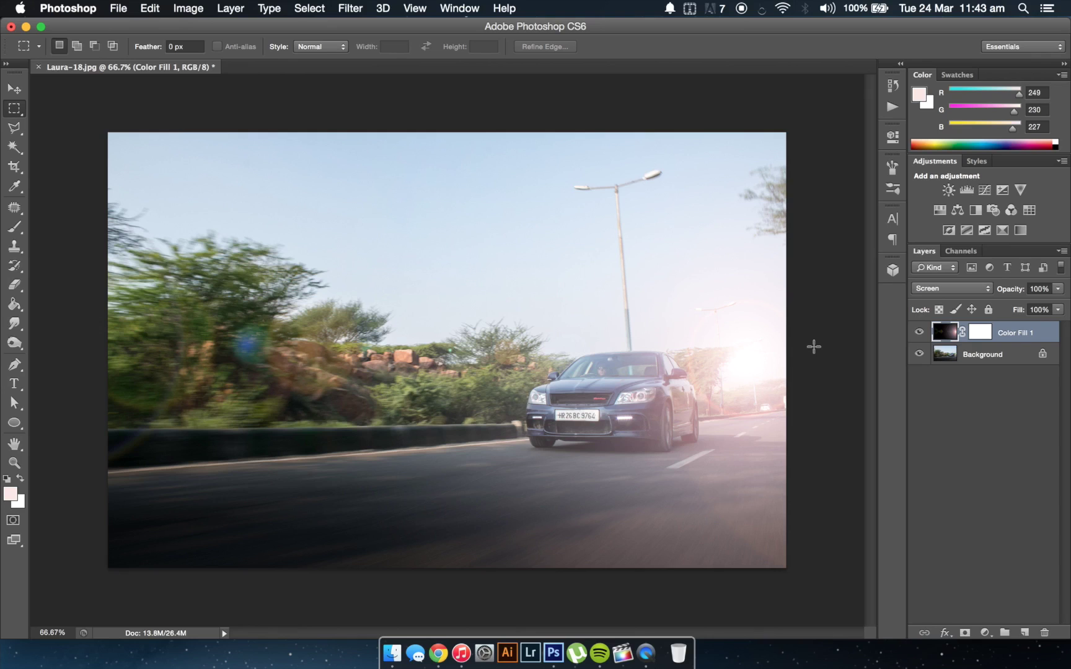
{"action": "left_click", "coordinate": [919, 333]}
{"action": "left_click", "coordinate": [920, 334]}
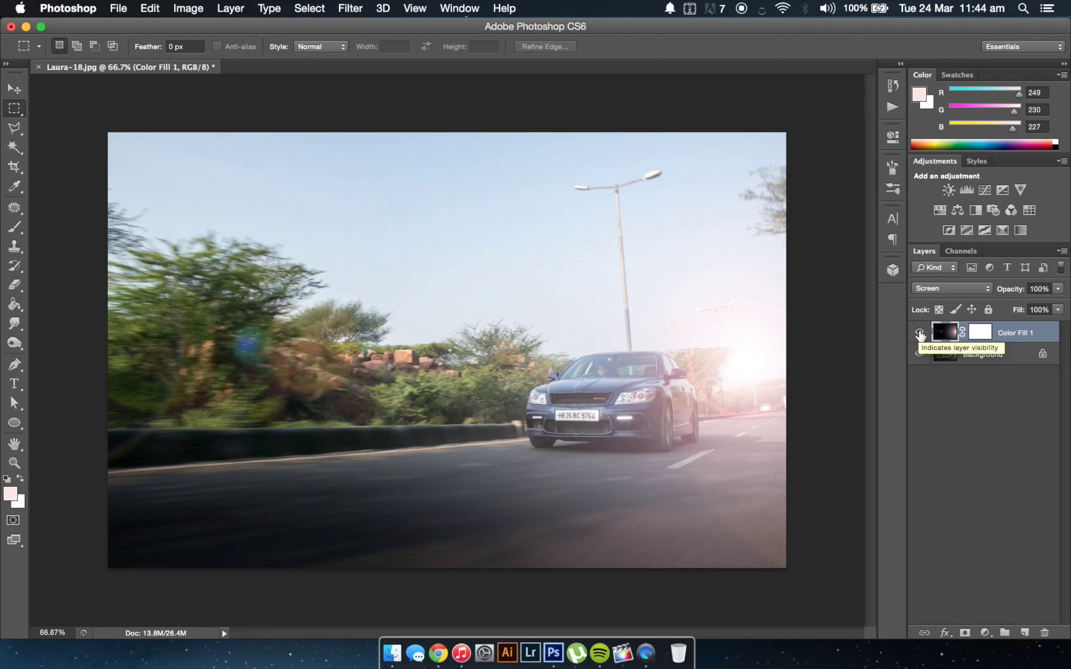
{"action": "left_click", "coordinate": [919, 333]}
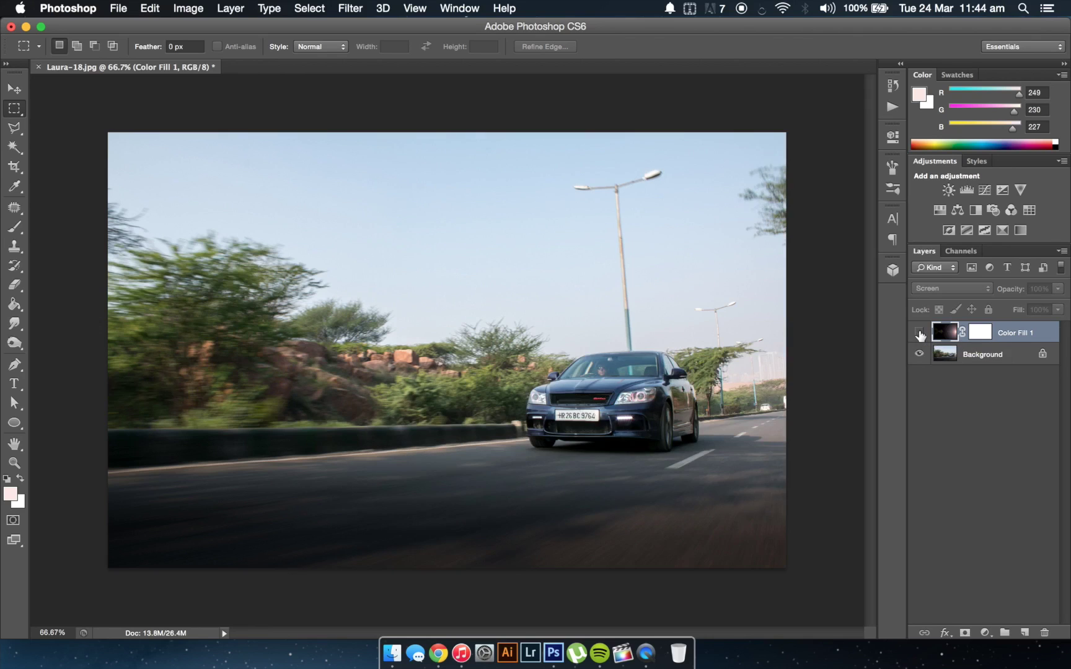
{"action": "left_click", "coordinate": [919, 333]}
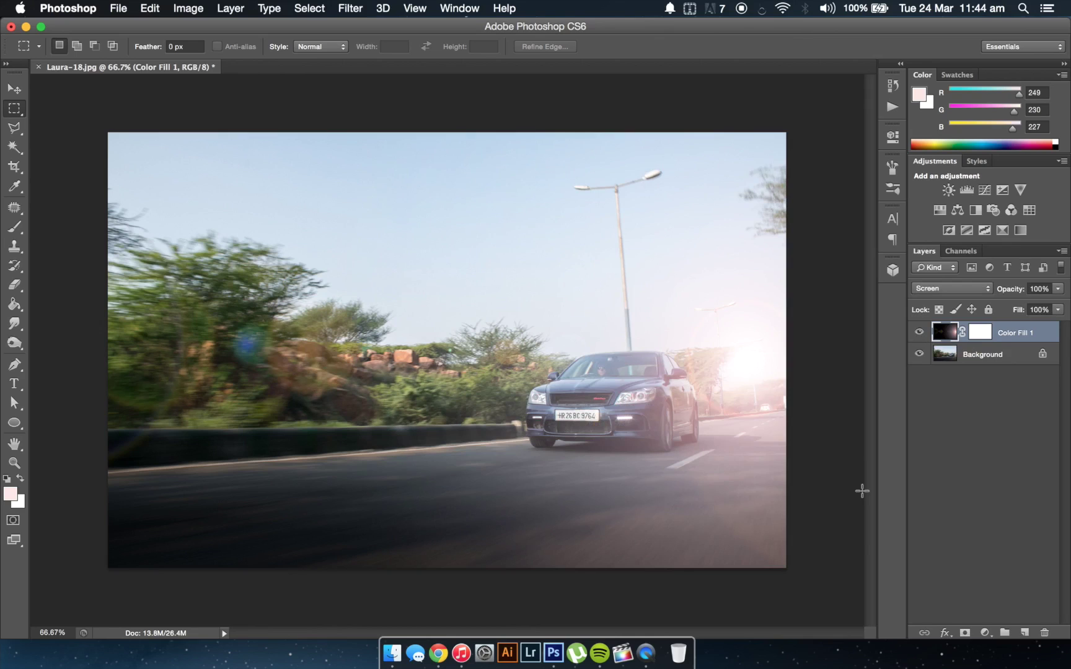